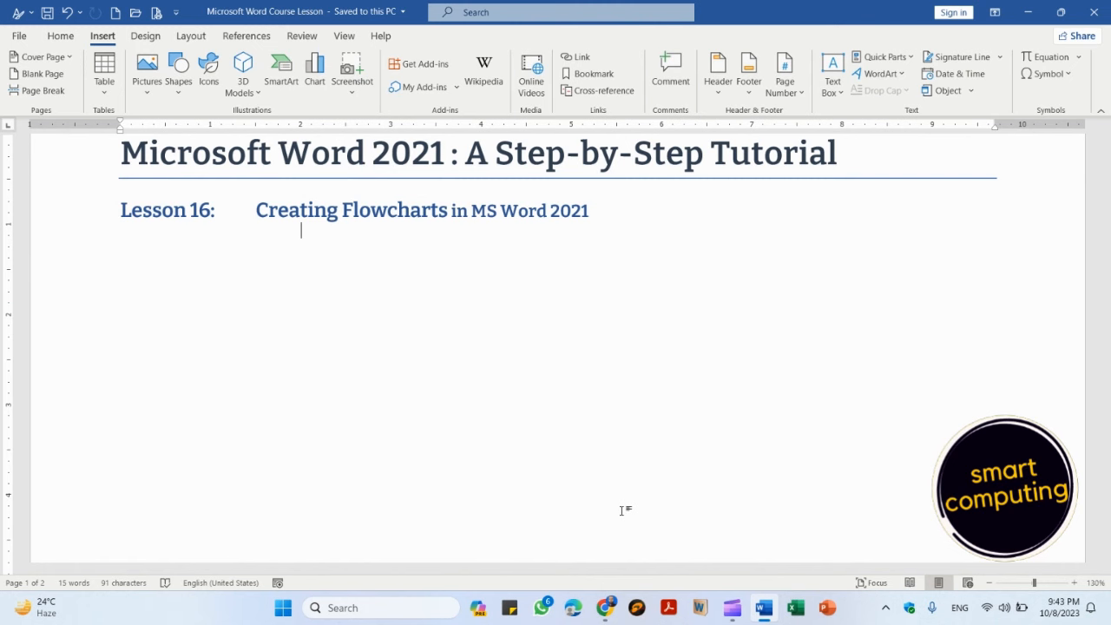
Undo the last edit and draw a terminator flowchart shape about 1.4" wide and 0.65" high below the lesson heading.
{"action": "key", "text": "ctrl+z"}
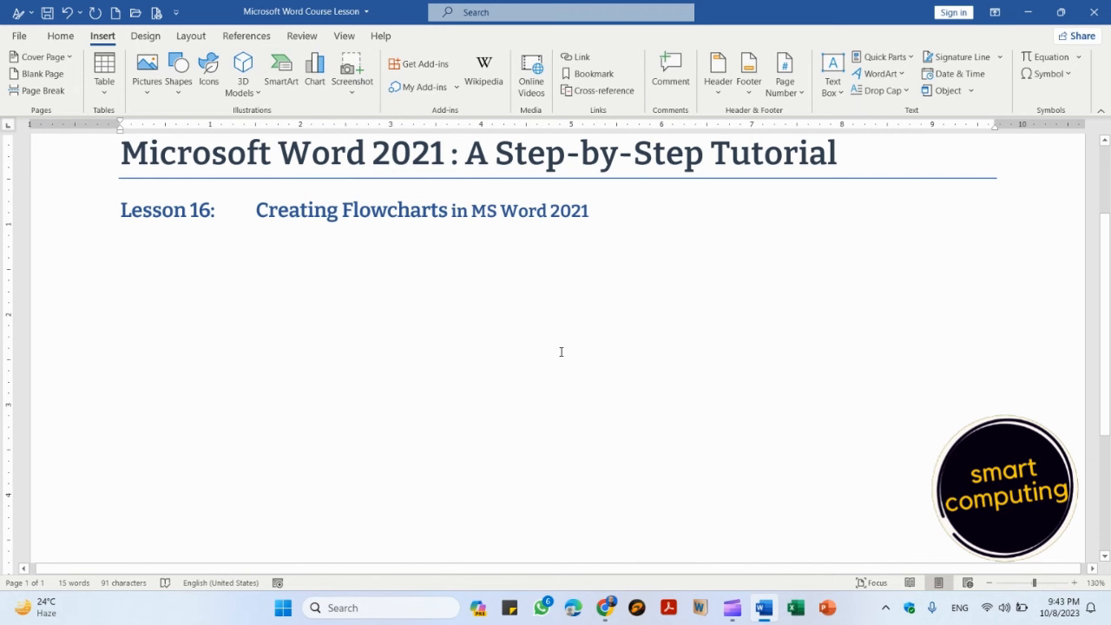
{"action": "left_click", "coordinate": [178, 86]}
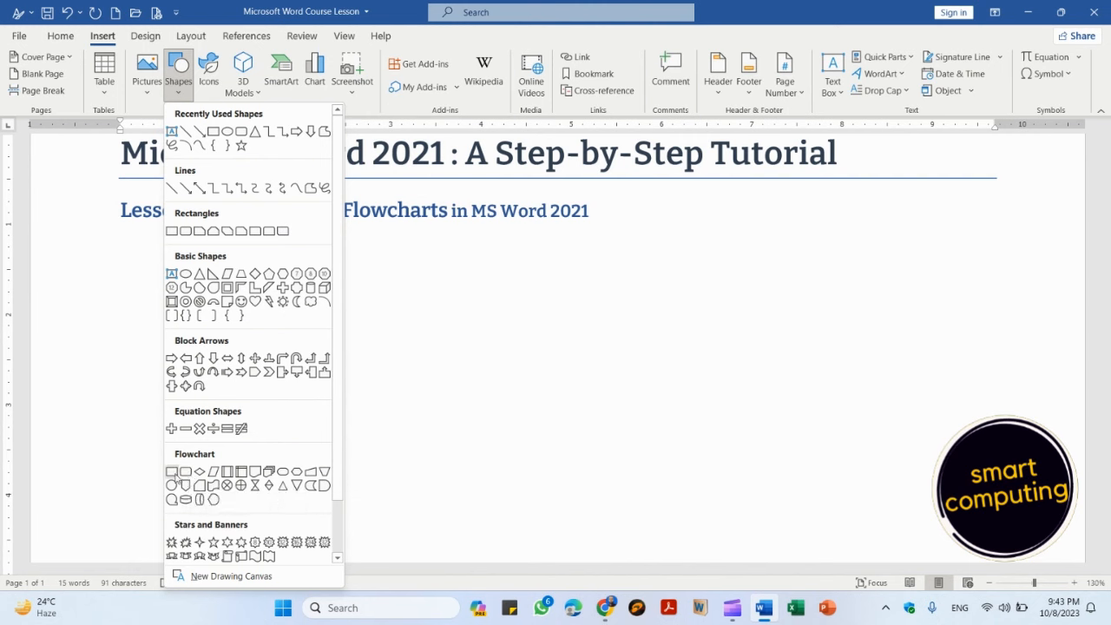
{"action": "left_click", "coordinate": [282, 472]}
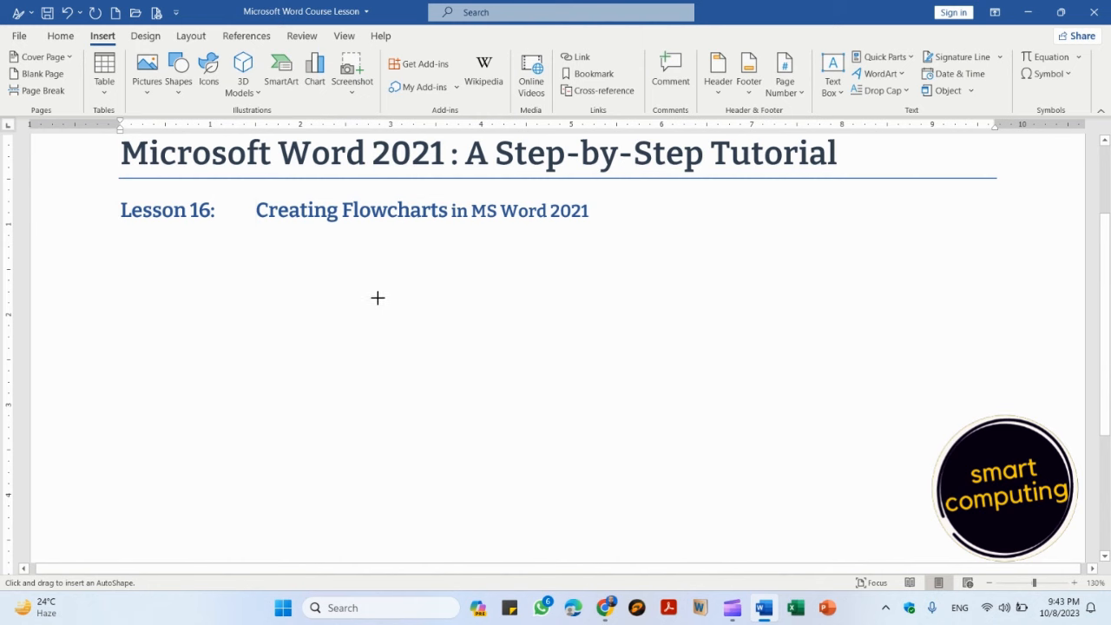
{"action": "mouse_move", "coordinate": [377, 298]}
{"action": "left_mouse_down"}
{"action": "mouse_move", "coordinate": [504, 321]}
{"action": "mouse_move", "coordinate": [505, 355]}
{"action": "left_mouse_up"}
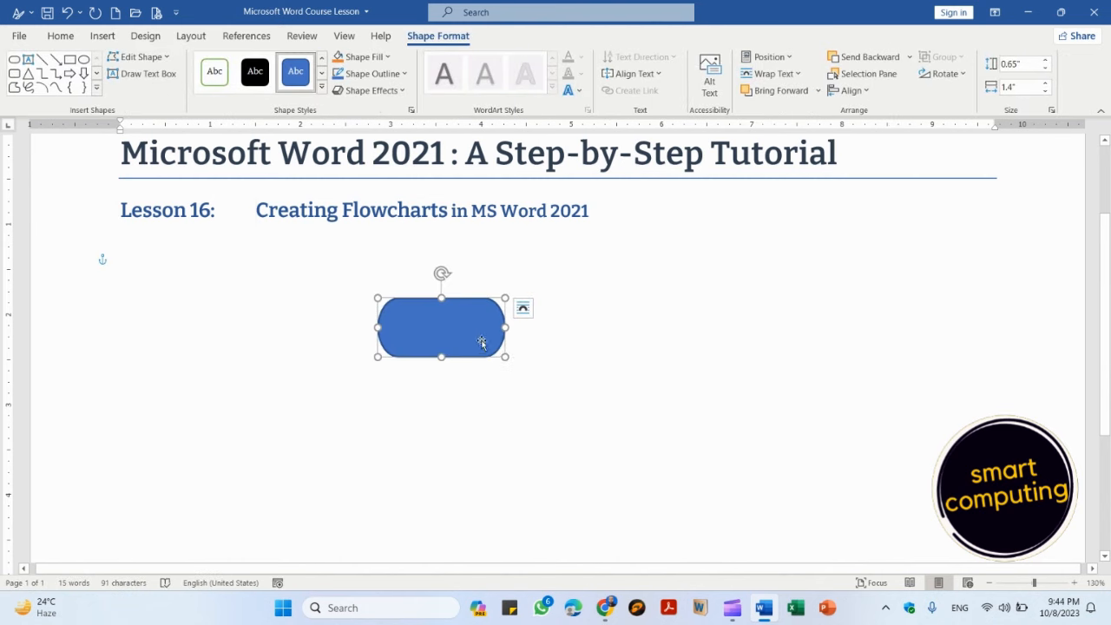
Add the text "Start" inside the terminator shape.
{"action": "right_click", "coordinate": [482, 343]}
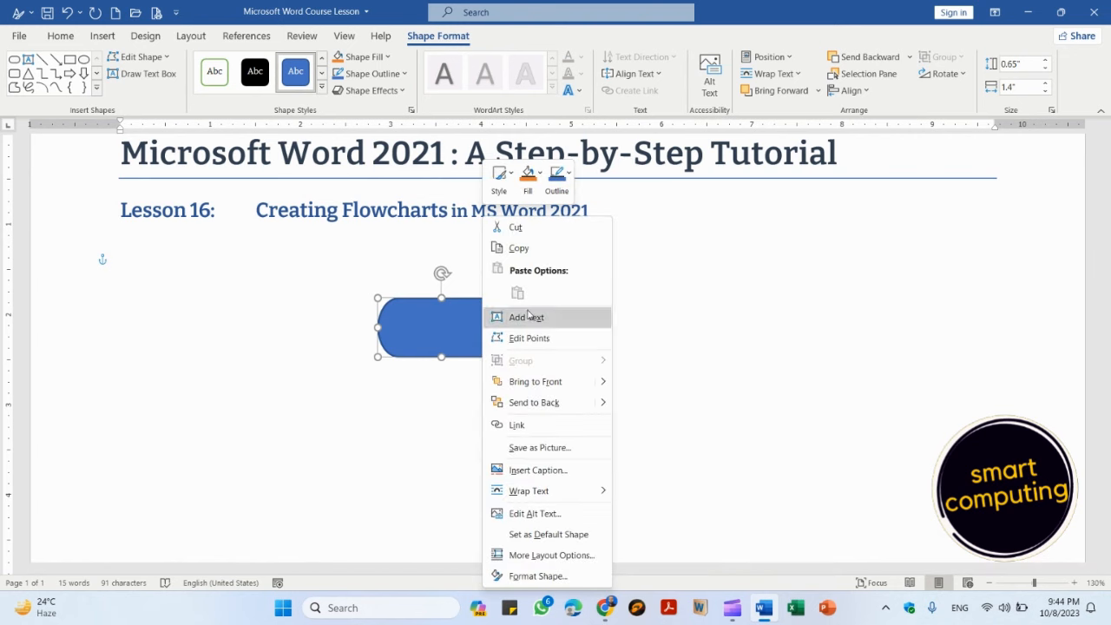
{"action": "left_click", "coordinate": [528, 317]}
{"action": "type", "text": "Start"}
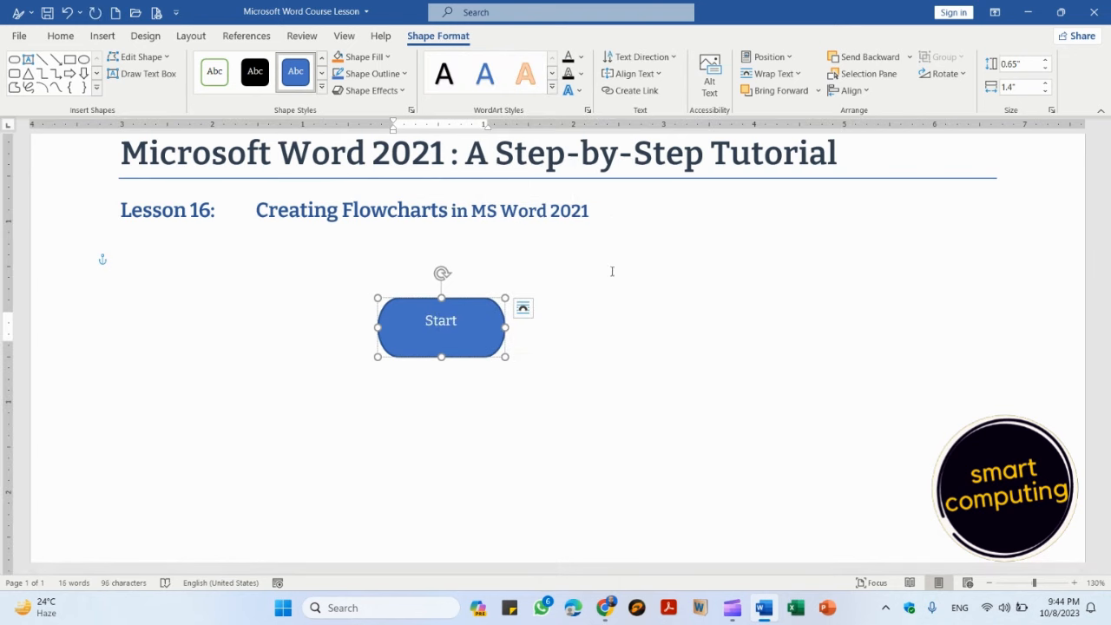
{"action": "left_click", "coordinate": [649, 393]}
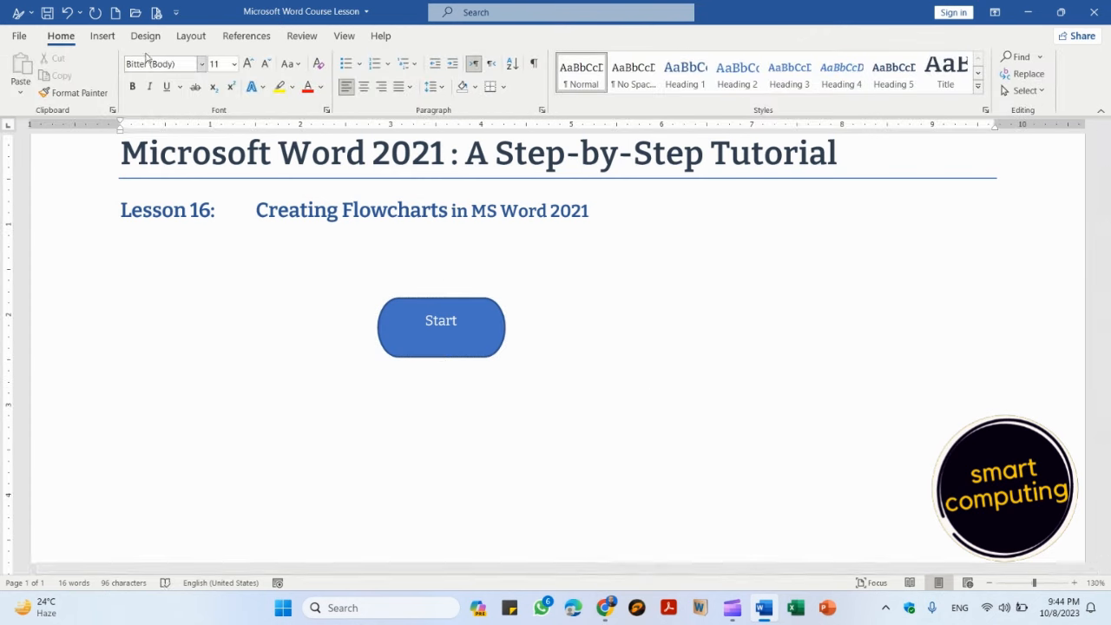
Draw a parallelogram flowchart shape about 1.87" wide and 0.78" high and position it beneath the Start shape.
{"action": "left_click", "coordinate": [105, 37]}
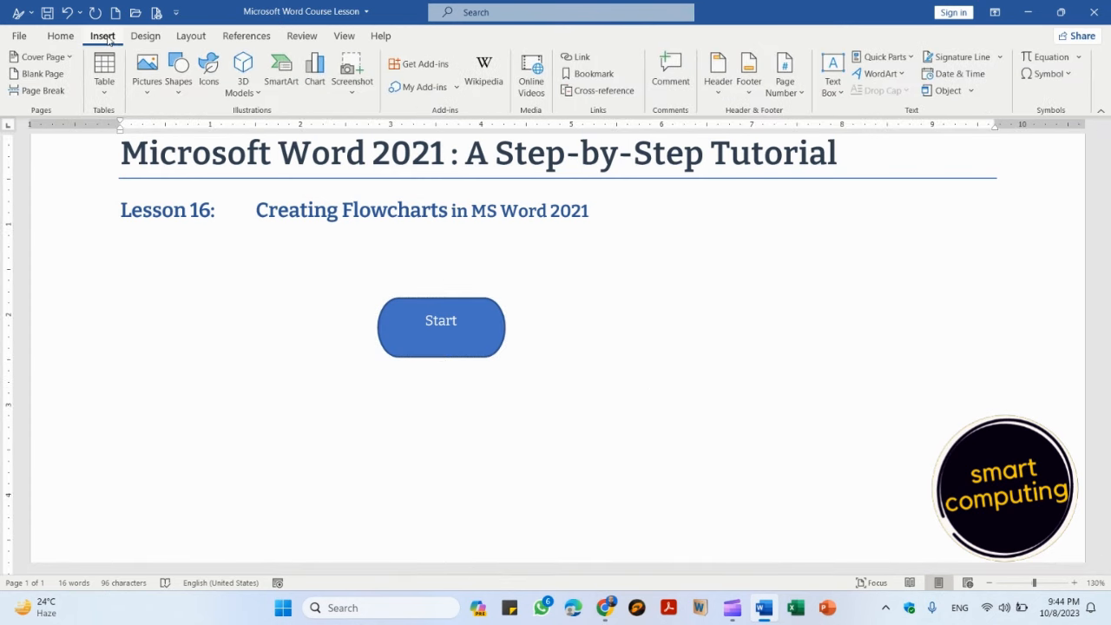
{"action": "left_click", "coordinate": [181, 91]}
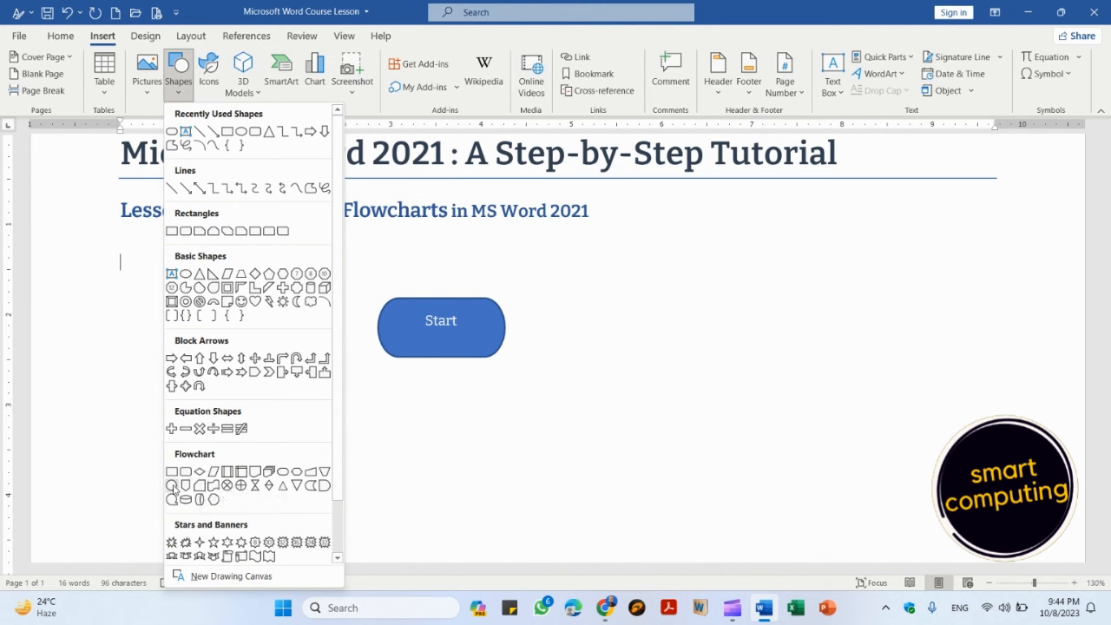
{"action": "left_click", "coordinate": [200, 472]}
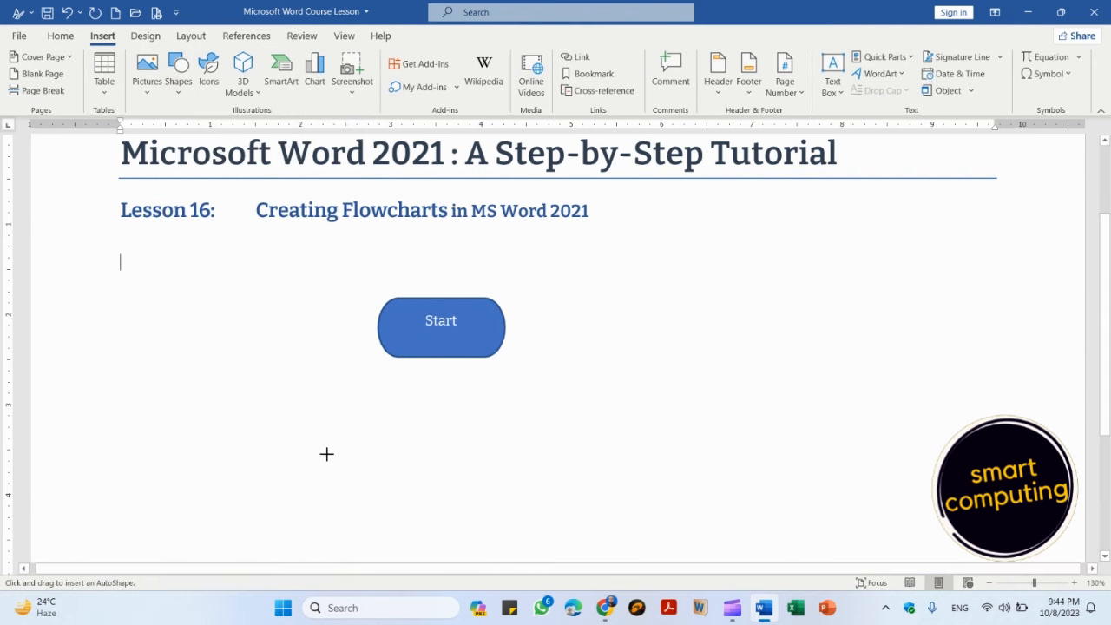
{"action": "left_click_drag", "start_coordinate": [385, 434], "coordinate": [554, 503]}
{"action": "left_click_drag", "start_coordinate": [488, 471], "coordinate": [452, 476]}
{"action": "left_click", "coordinate": [640, 420]}
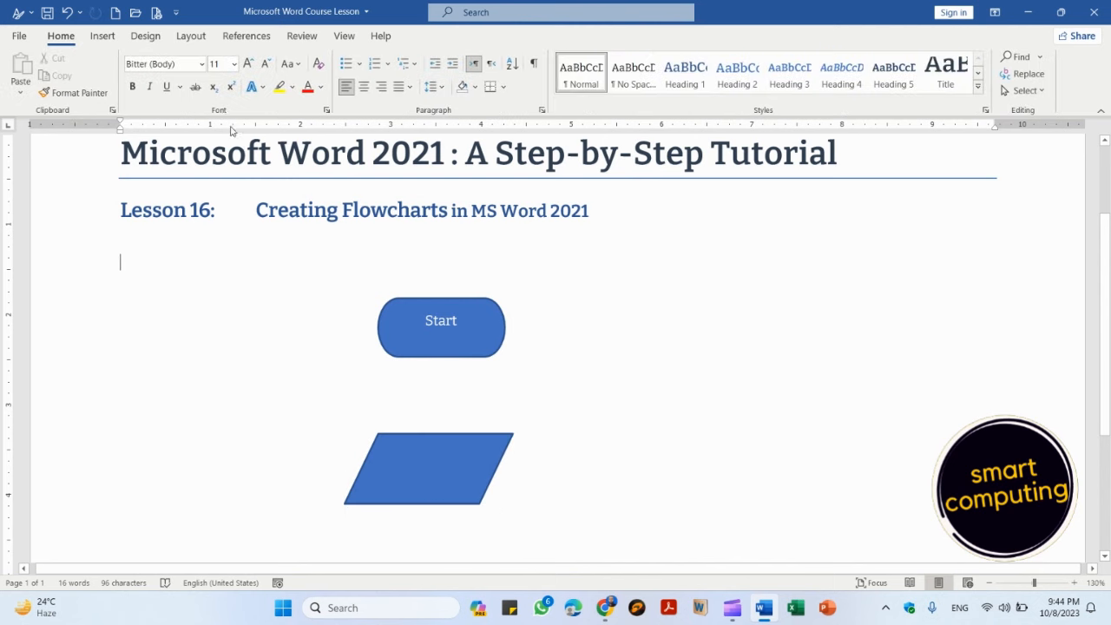
Draw a straight arrow about 0.81" long from the bottom of the Start shape to the top of the parallelogram.
{"action": "left_click", "coordinate": [105, 36]}
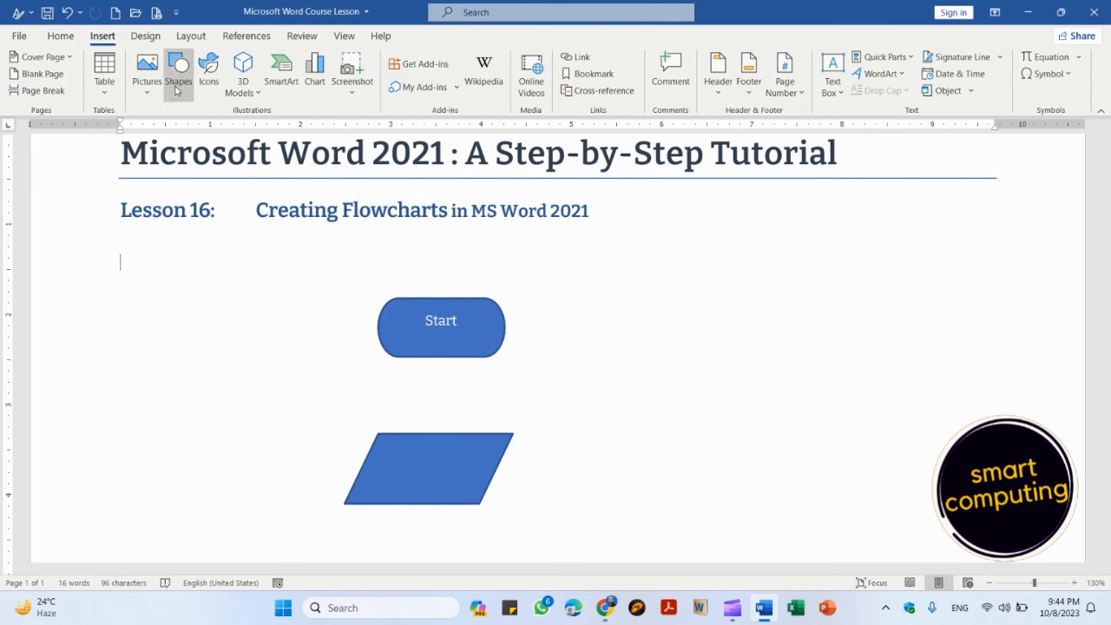
{"action": "left_click", "coordinate": [176, 87]}
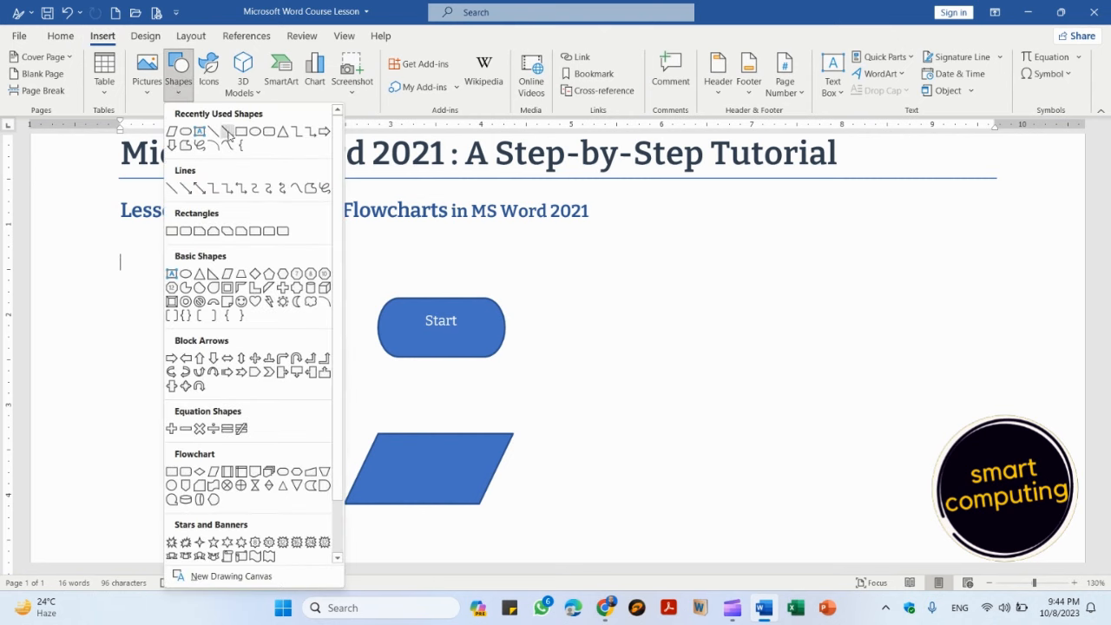
{"action": "left_click", "coordinate": [227, 131]}
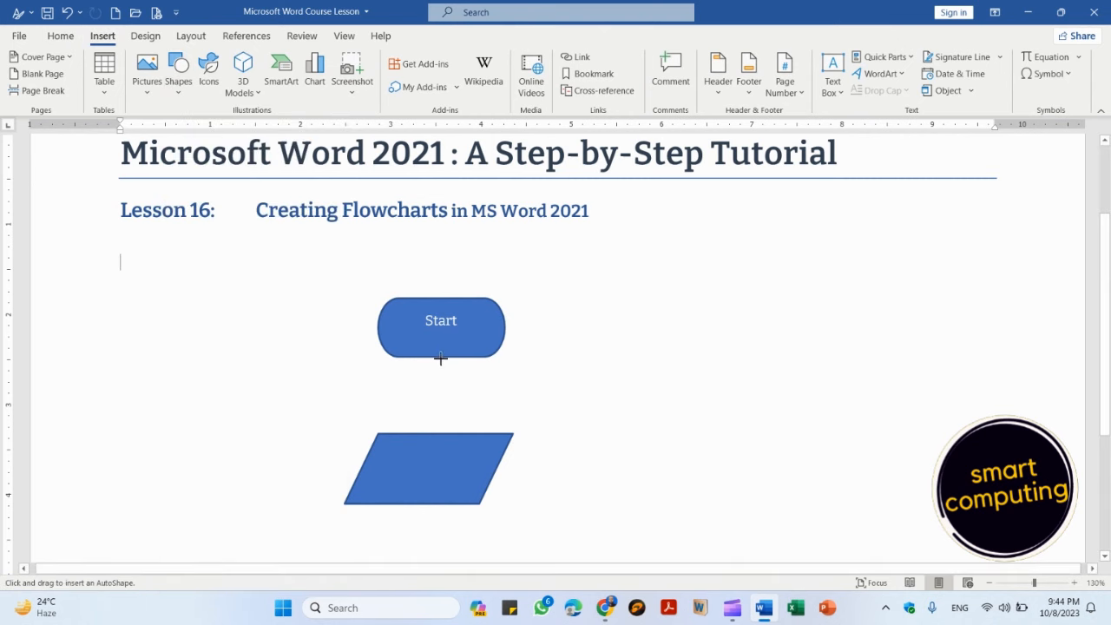
{"action": "left_click_drag", "start_coordinate": [440, 358], "coordinate": [530, 445]}
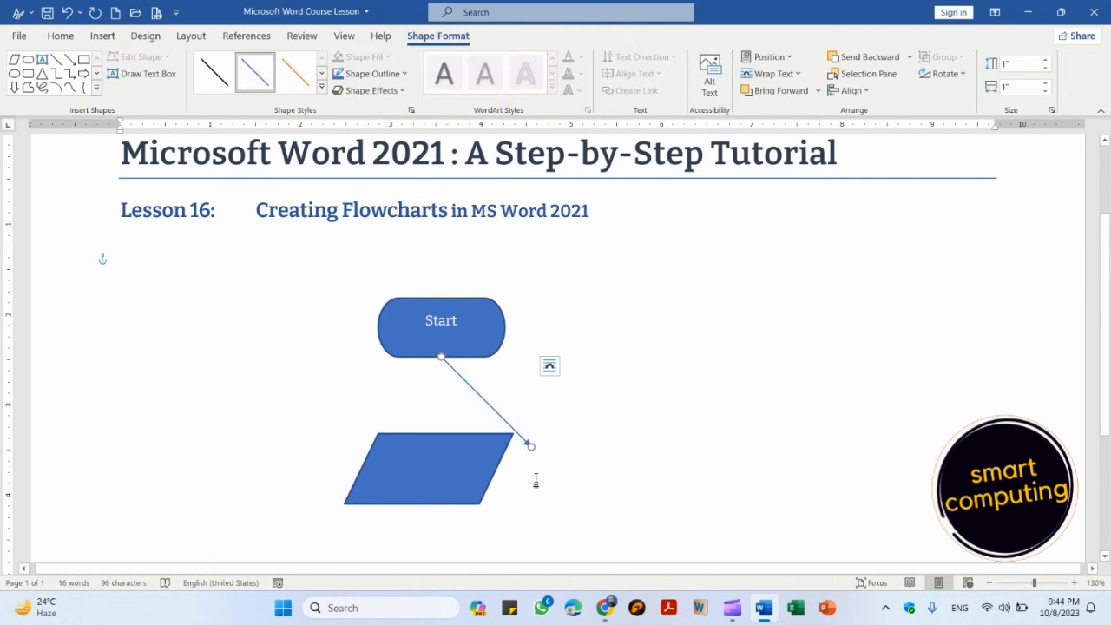
{"action": "left_click_drag", "start_coordinate": [528, 445], "coordinate": [437, 427]}
{"action": "left_click", "coordinate": [560, 437]}
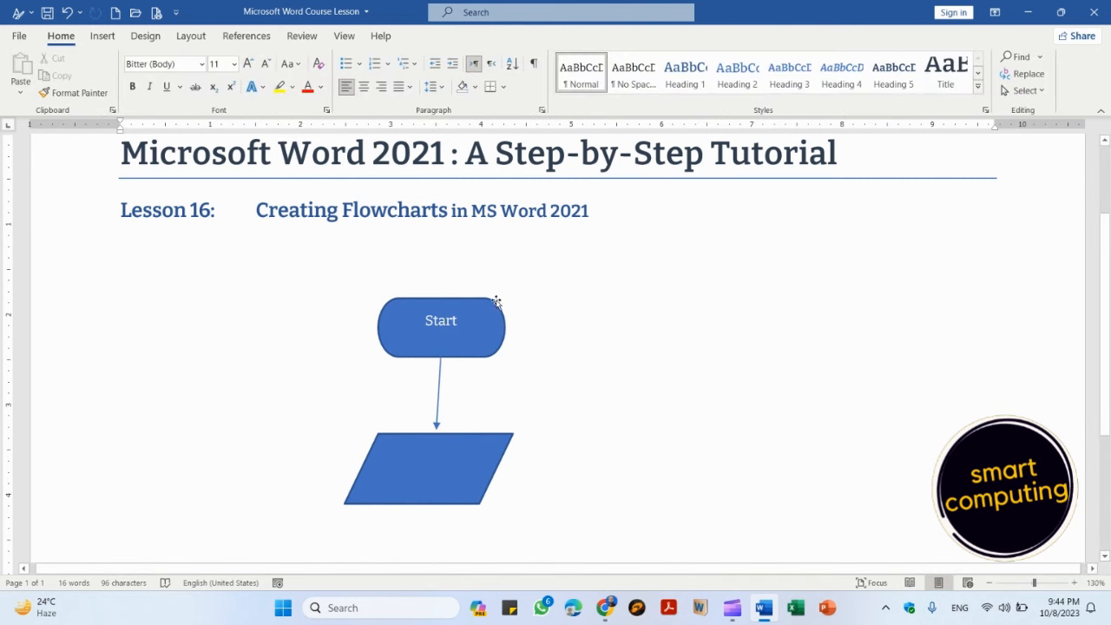
Nudge the Start shape slightly upward and try selecting the arrow and both flowchart shapes.
{"action": "mouse_move", "coordinate": [496, 301]}
{"action": "left_mouse_down"}
{"action": "mouse_move", "coordinate": [496, 271]}
{"action": "mouse_move", "coordinate": [496, 298]}
{"action": "left_mouse_up"}
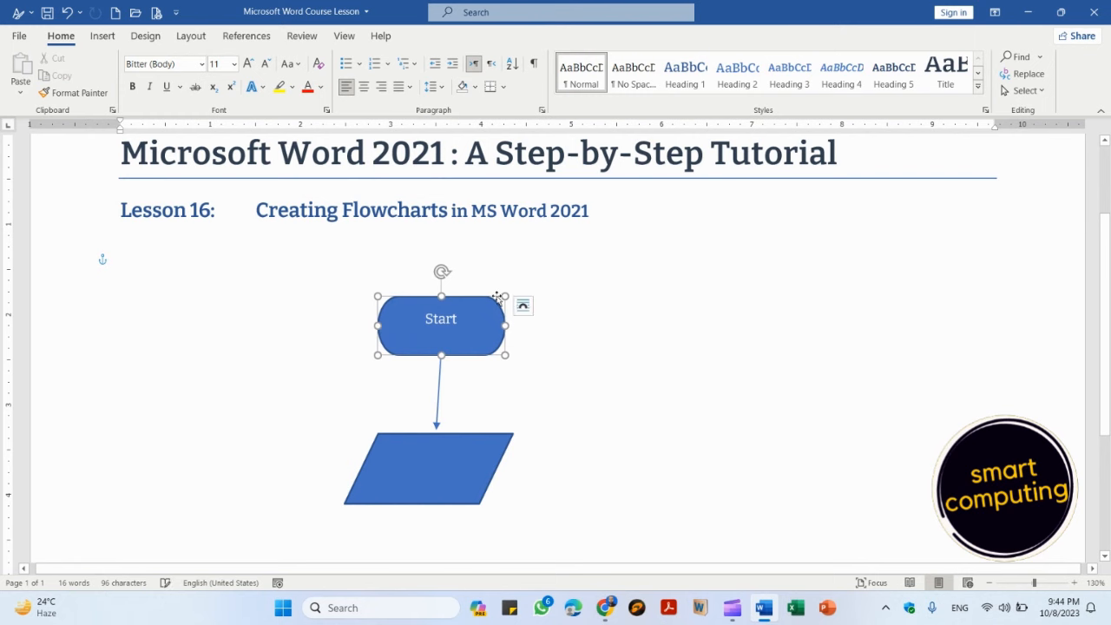
{"action": "left_click", "coordinate": [438, 378]}
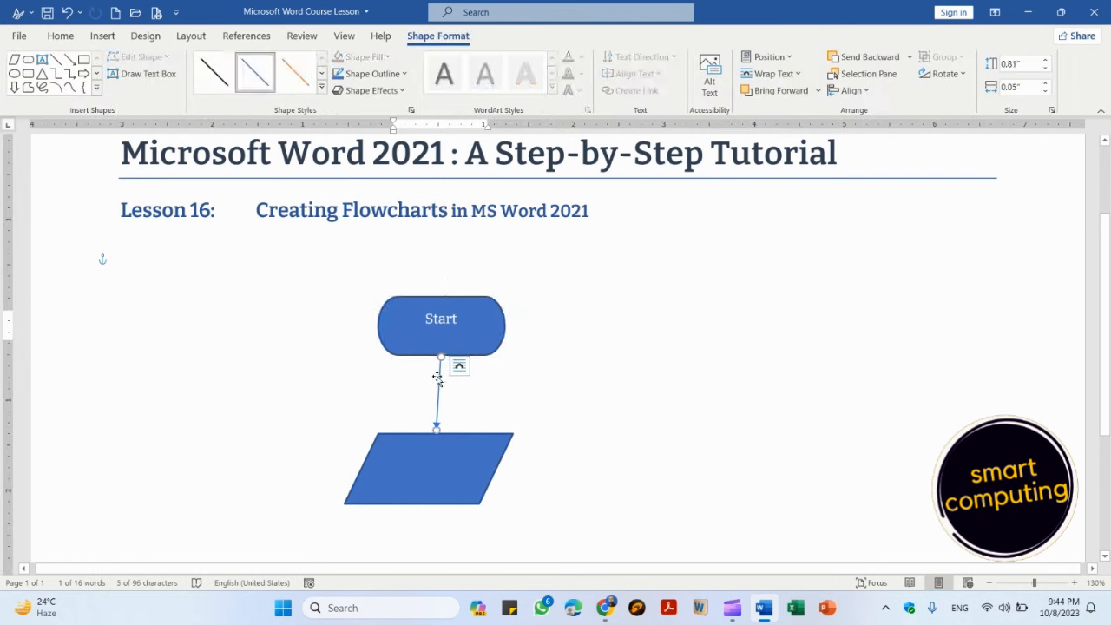
{"action": "left_click", "coordinate": [480, 435]}
{"action": "left_click", "coordinate": [483, 316], "text": "shift"}
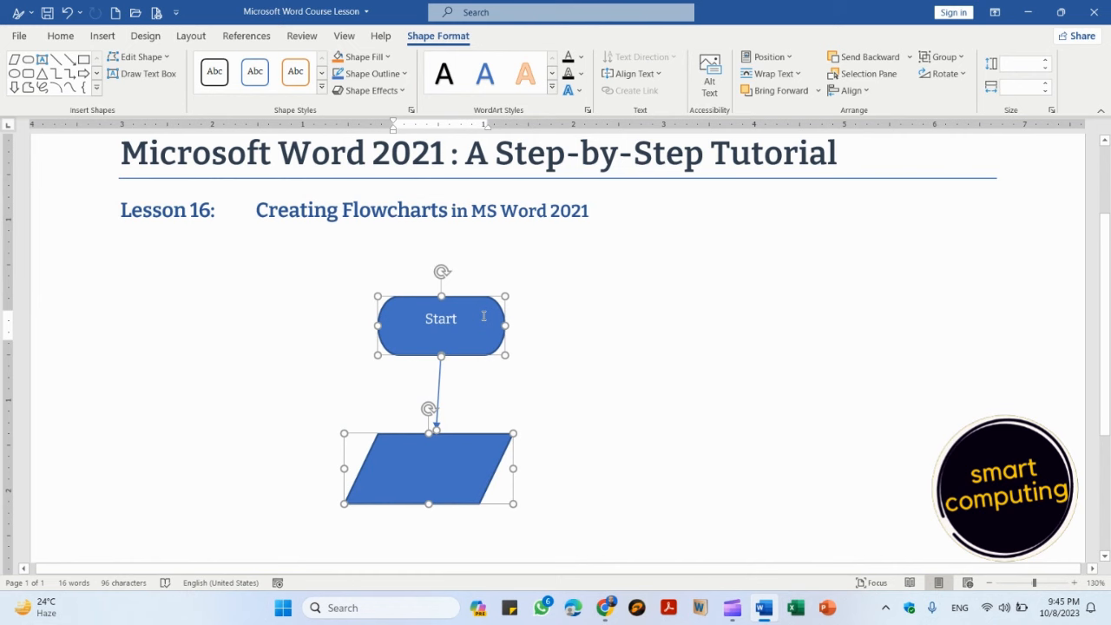
{"action": "left_click", "coordinate": [596, 387]}
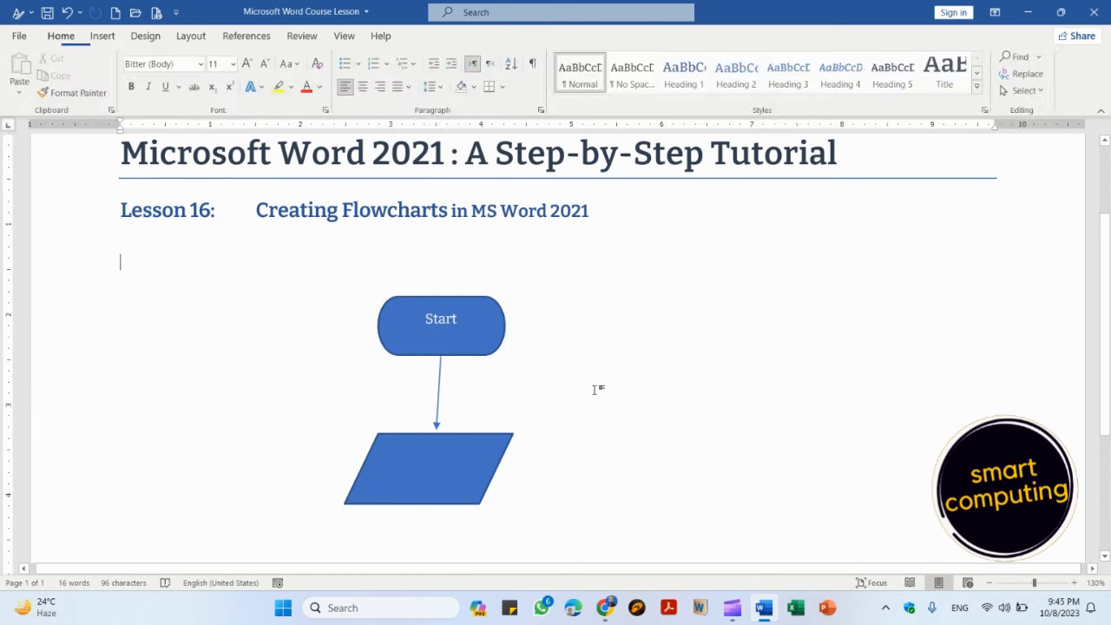
{"action": "left_click", "coordinate": [501, 322]}
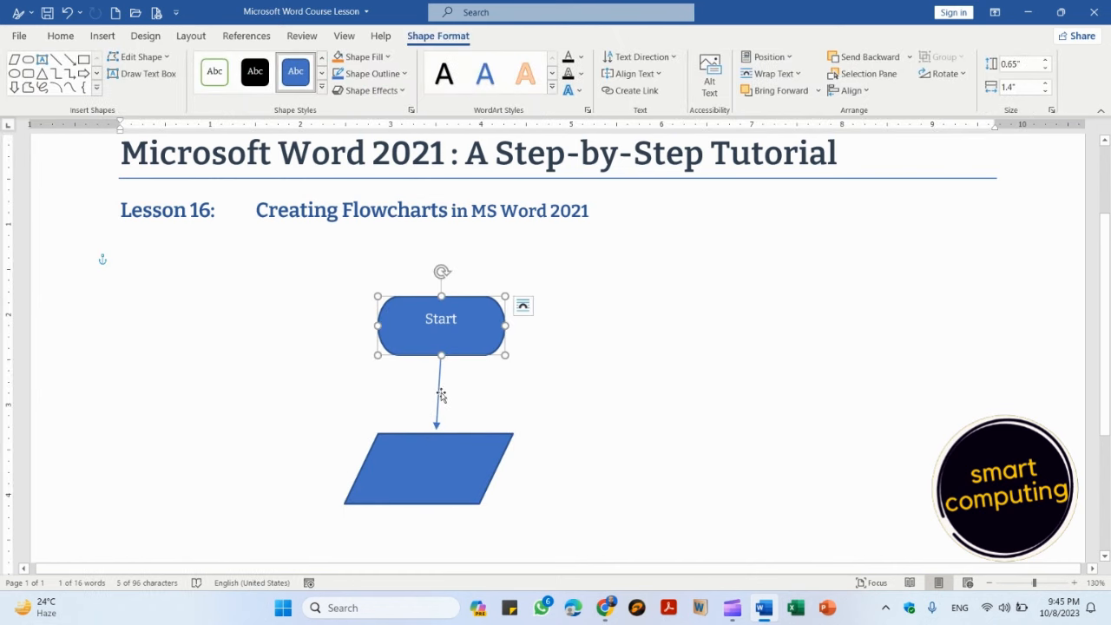
Delete the parallelogram, the connecting arrow and the Start shape from the page.
{"action": "left_click", "coordinate": [493, 450]}
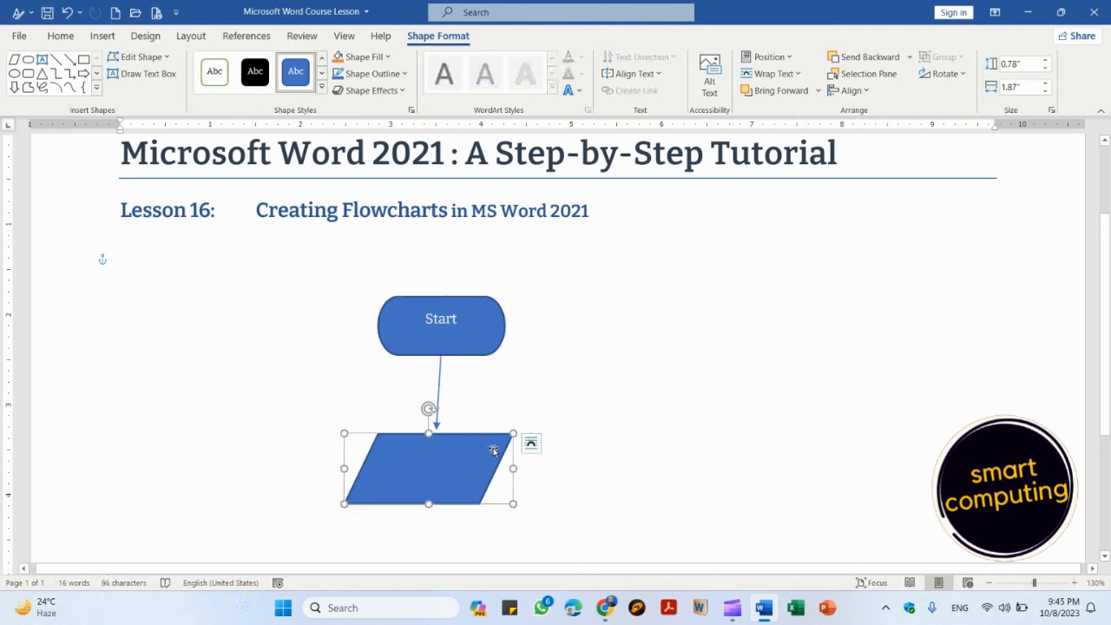
{"action": "key", "text": "Delete"}
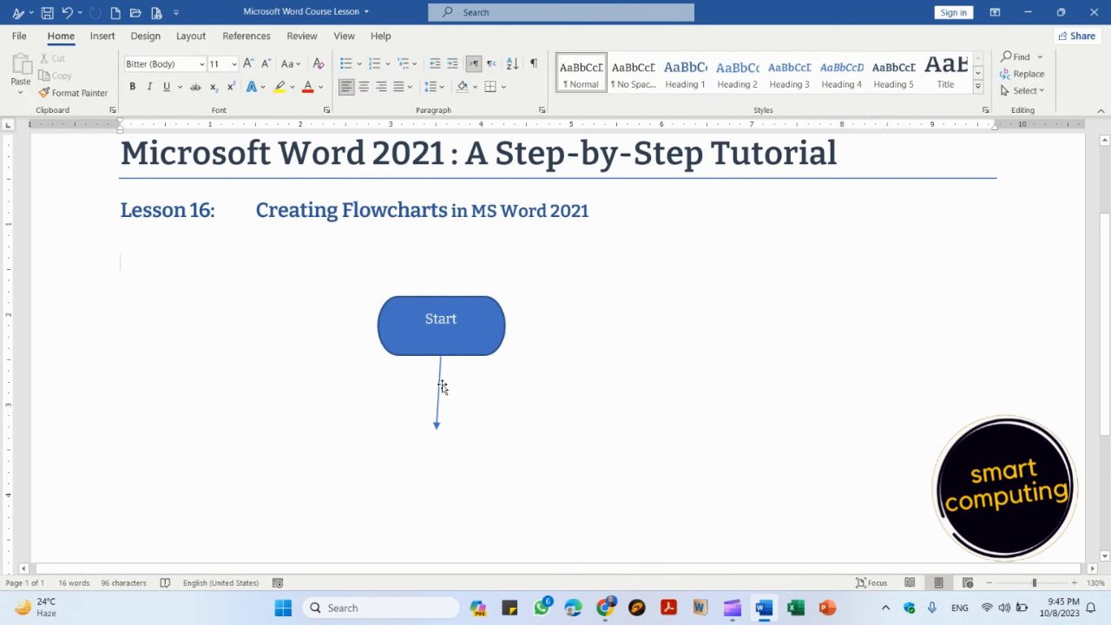
{"action": "left_click", "coordinate": [442, 386]}
{"action": "key", "text": "Delete"}
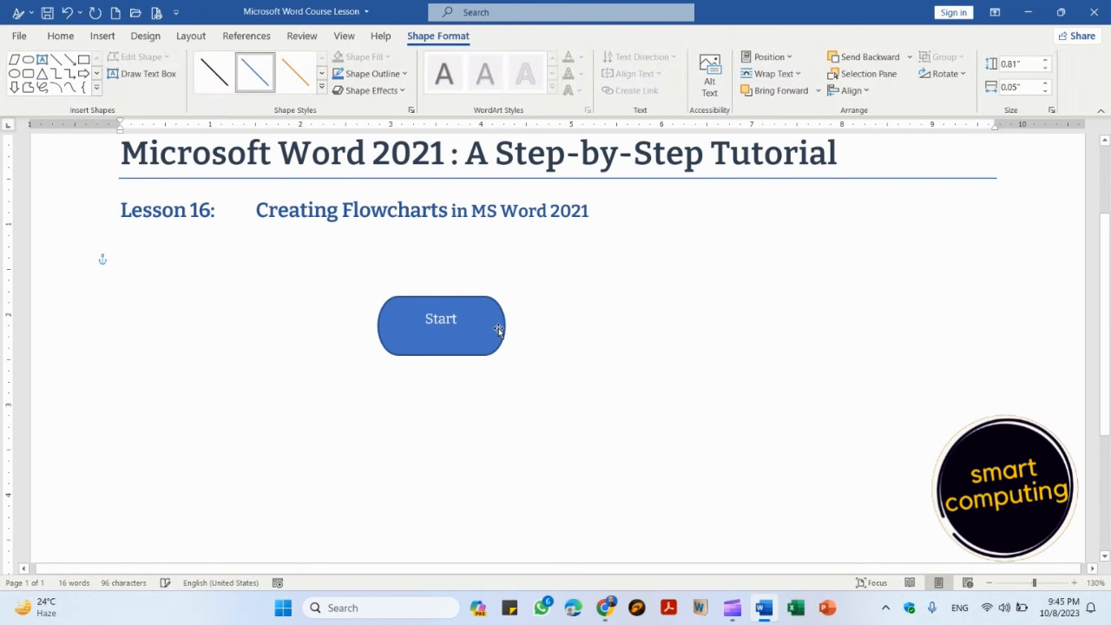
{"action": "left_click", "coordinate": [499, 330]}
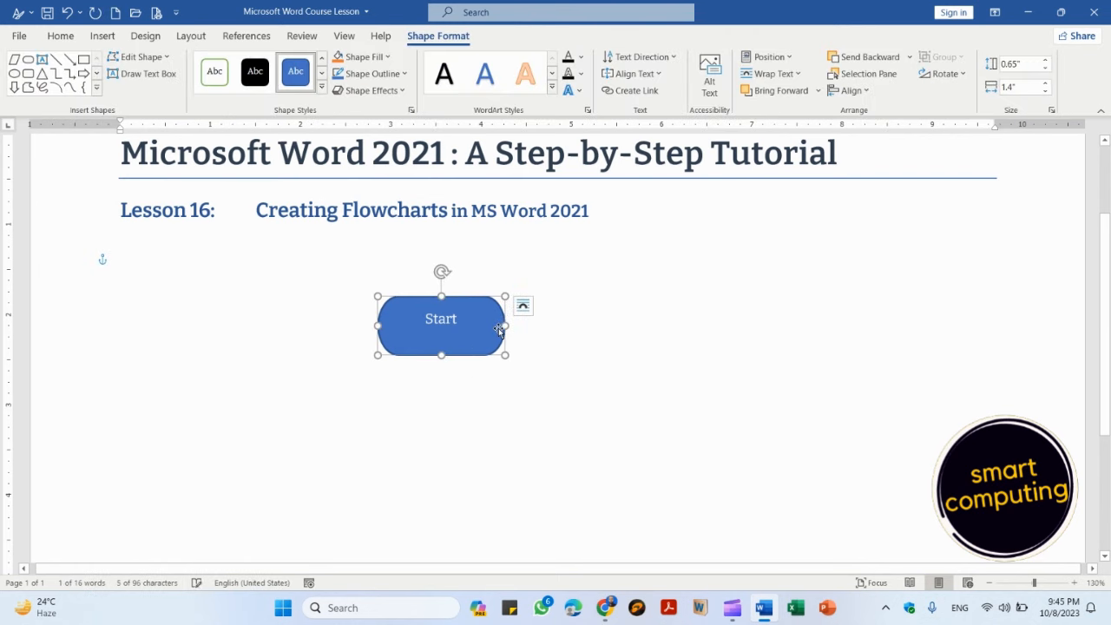
{"action": "key", "text": "Delete"}
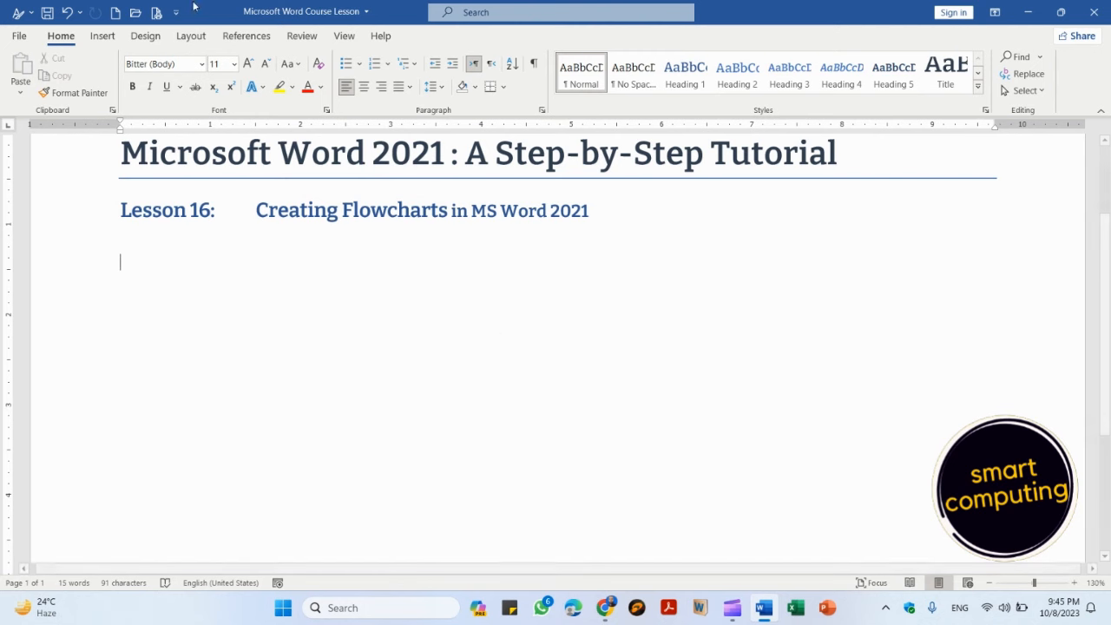
Search the Office Add-ins store for "flowchart".
{"action": "left_click", "coordinate": [104, 37]}
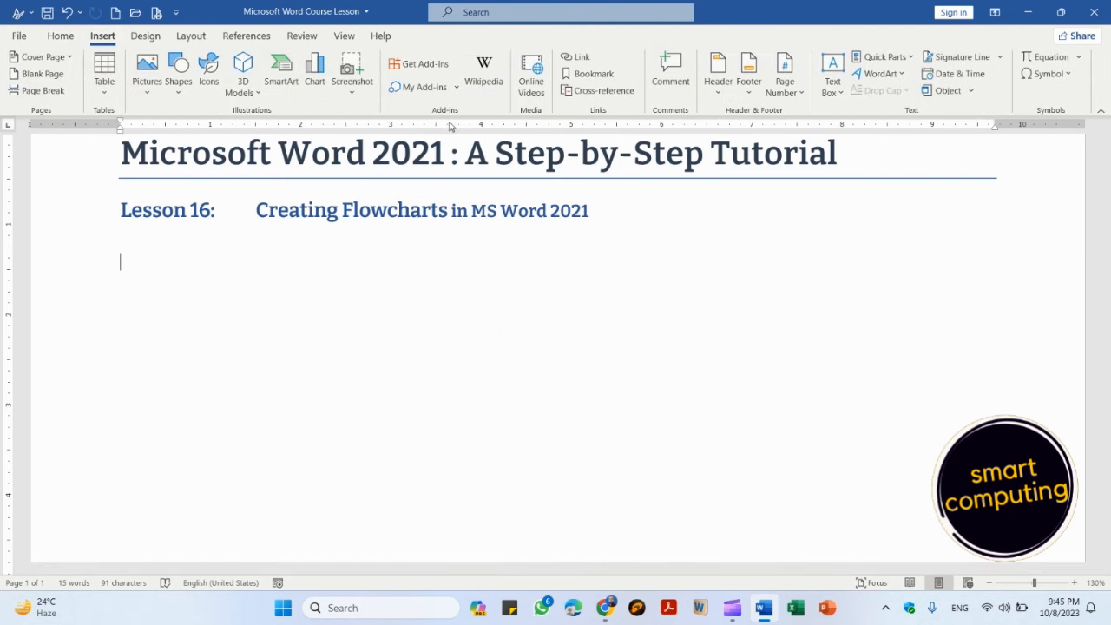
{"action": "left_click", "coordinate": [446, 65]}
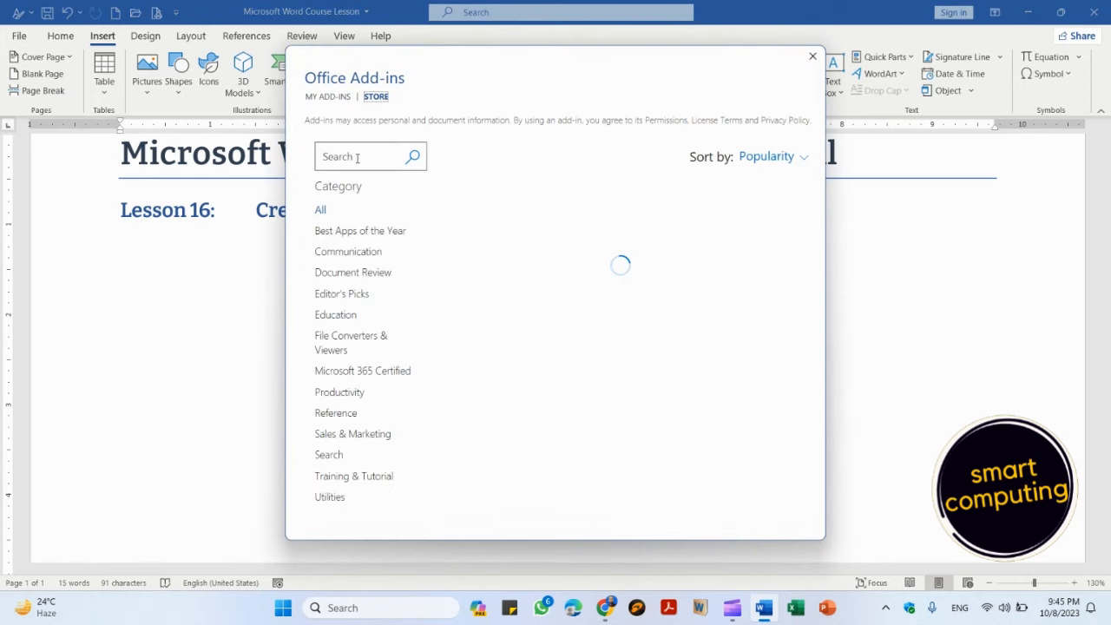
{"action": "left_click", "coordinate": [356, 157]}
{"action": "type", "text": "flochart"}
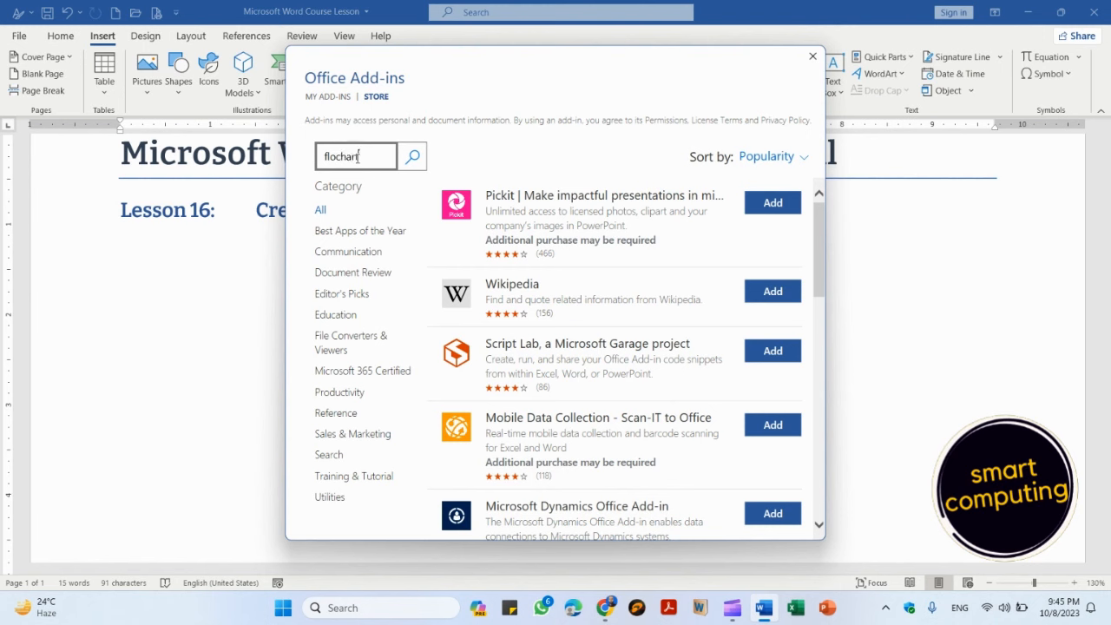
{"action": "key", "text": "Left"}
{"action": "key", "text": "Left"}
{"action": "key", "text": "Left"}
{"action": "key", "text": "Left"}
{"action": "key", "text": "Left"}
{"action": "type", "text": "w"}
{"action": "left_click", "coordinate": [413, 158]}
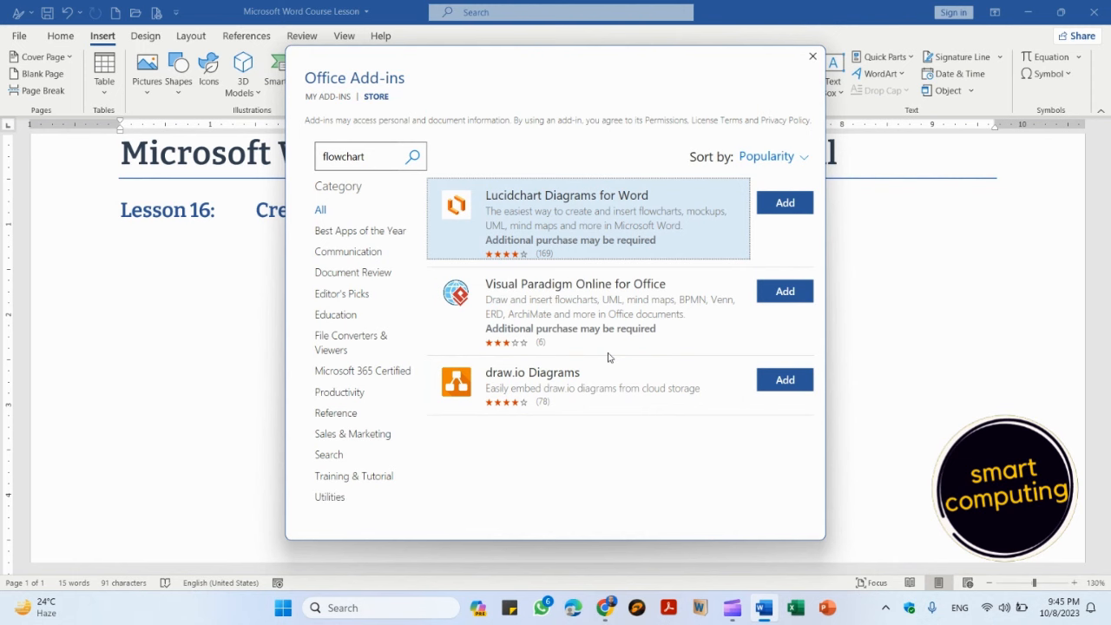
Add the Visual Paradigm Online for Office add-in and dismiss its introductory notice.
{"action": "left_click", "coordinate": [778, 293]}
{"action": "left_click", "coordinate": [697, 320]}
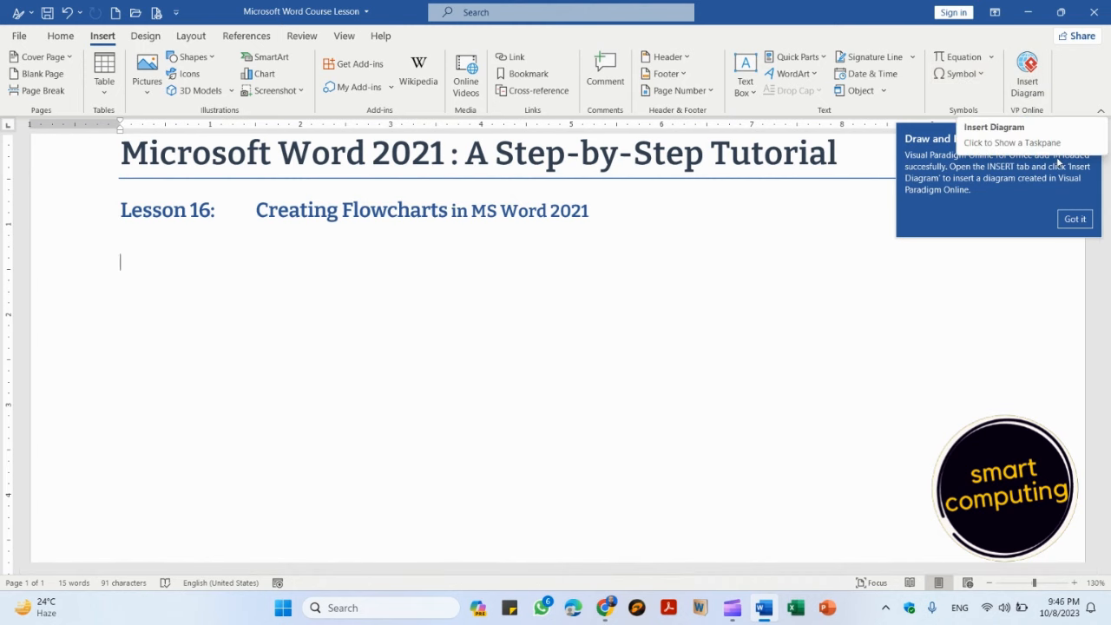
{"action": "left_click", "coordinate": [1074, 218]}
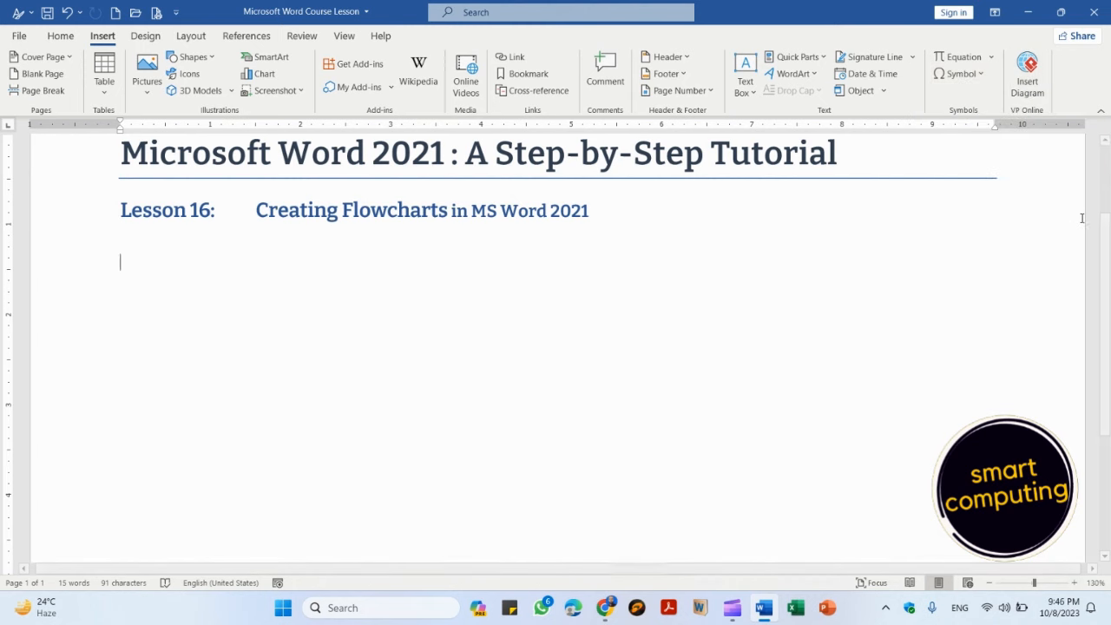
View the Visual Paradigm Insert Diagram pane, close it and minimize the document window.
{"action": "left_click", "coordinate": [1027, 68]}
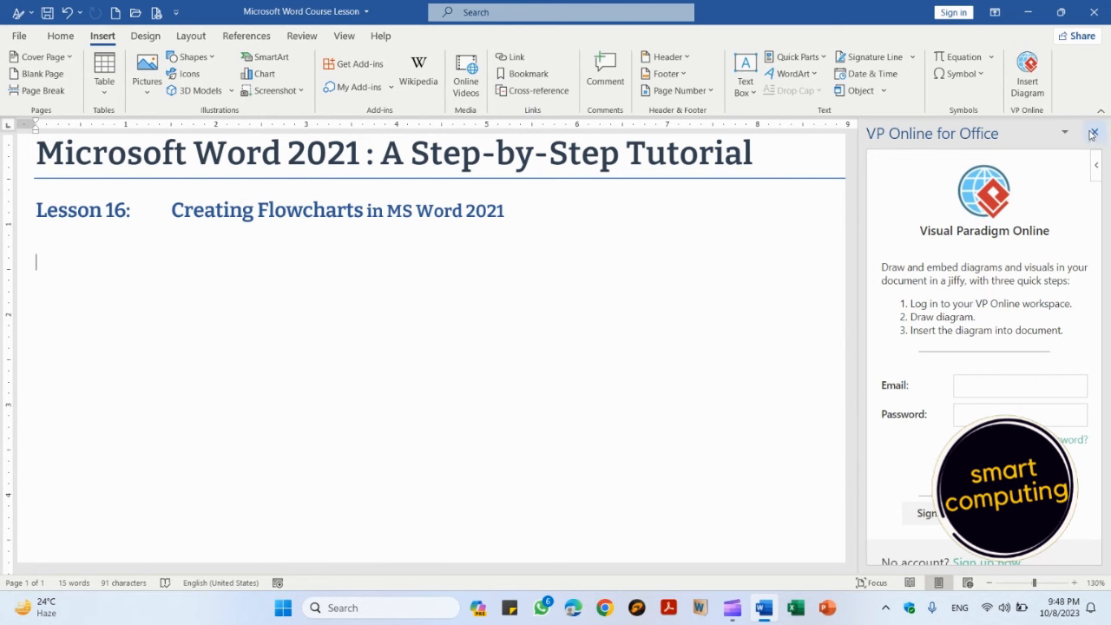
{"action": "left_click", "coordinate": [1092, 135]}
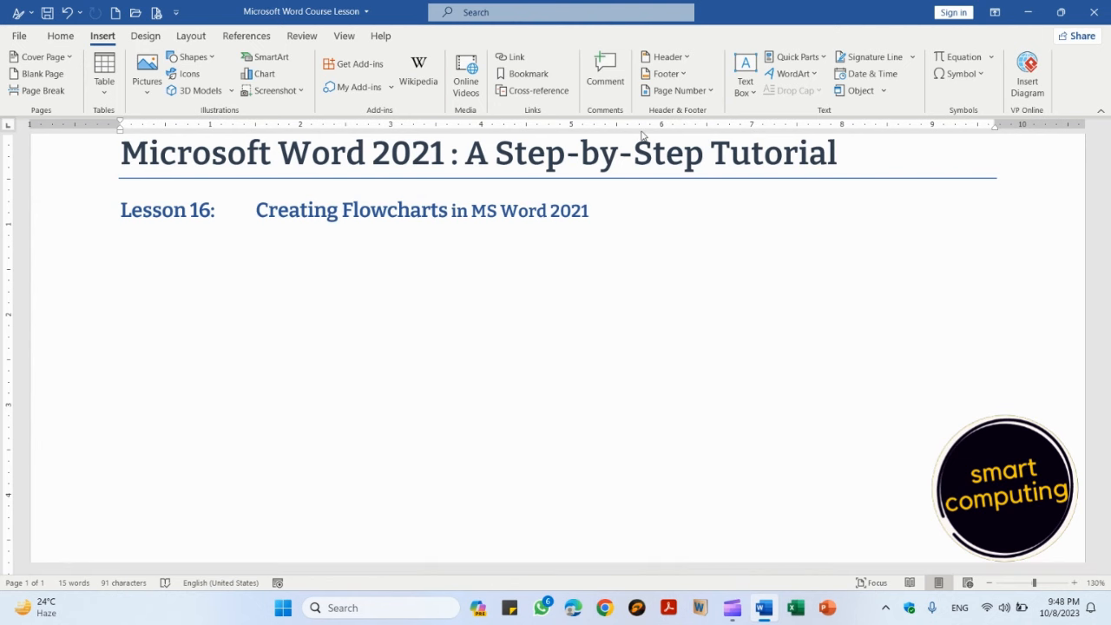
{"action": "left_click", "coordinate": [1030, 12]}
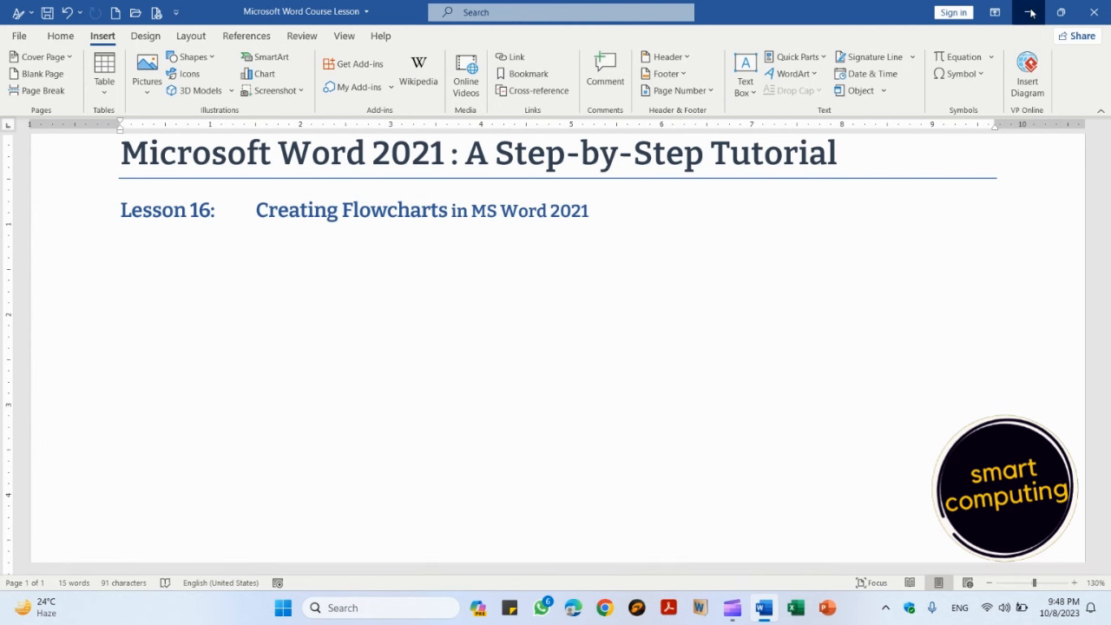
Switch to Visio by searching for "visio" and display its templates for a new drawing.
{"action": "left_click", "coordinate": [354, 609]}
{"action": "type", "text": "visio"}
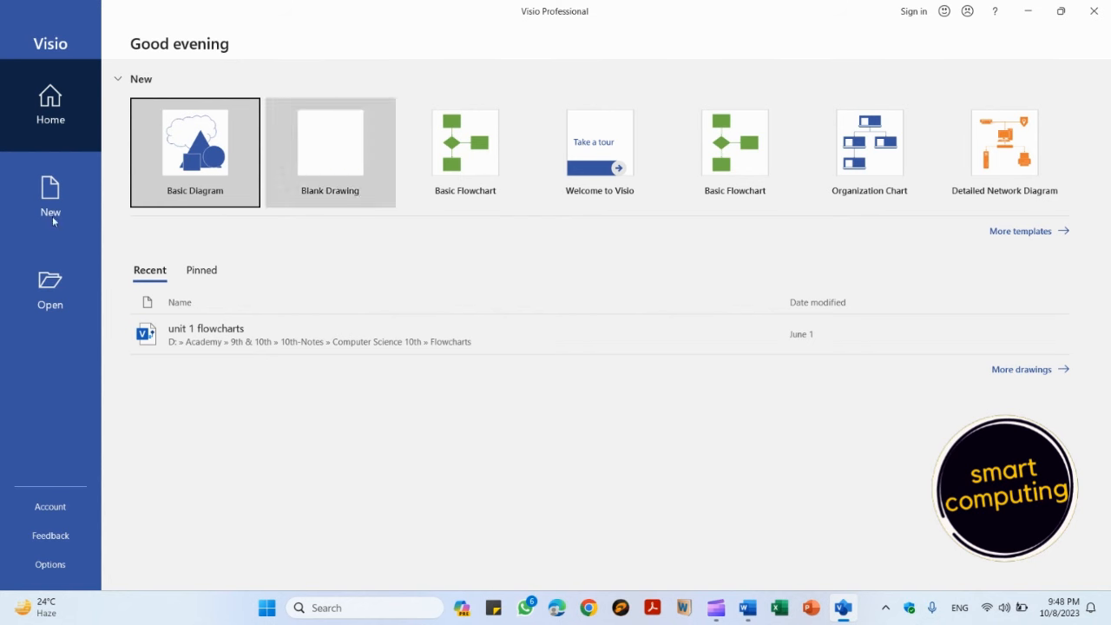
{"action": "left_click", "coordinate": [330, 144]}
{"action": "left_click", "coordinate": [20, 35]}
{"action": "left_click", "coordinate": [40, 102]}
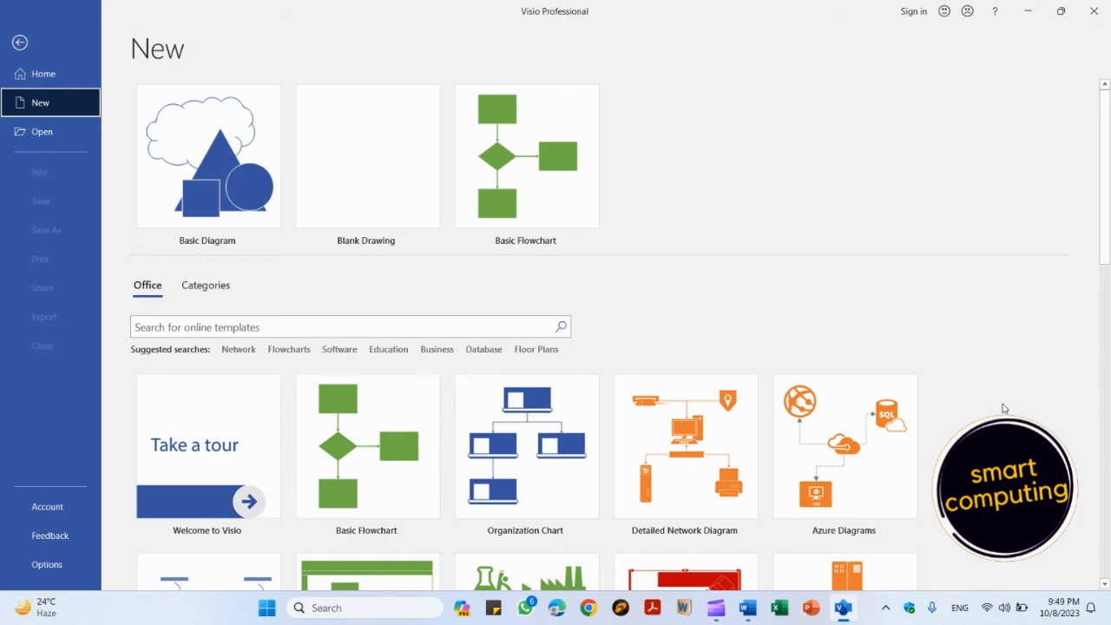
Create a new drawing from the Vertical Flowchart variant of the Basic Flowchart template.
{"action": "left_click_drag", "start_coordinate": [1107, 233], "coordinate": [1107, 328]}
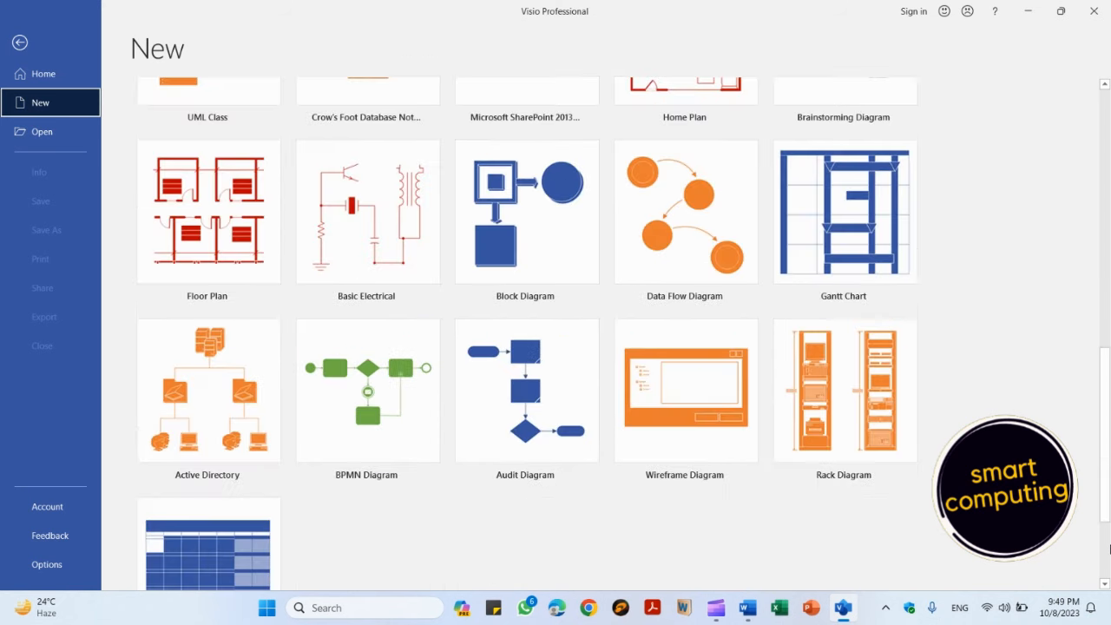
{"action": "left_click", "coordinate": [1108, 526]}
{"action": "left_click", "coordinate": [1108, 101]}
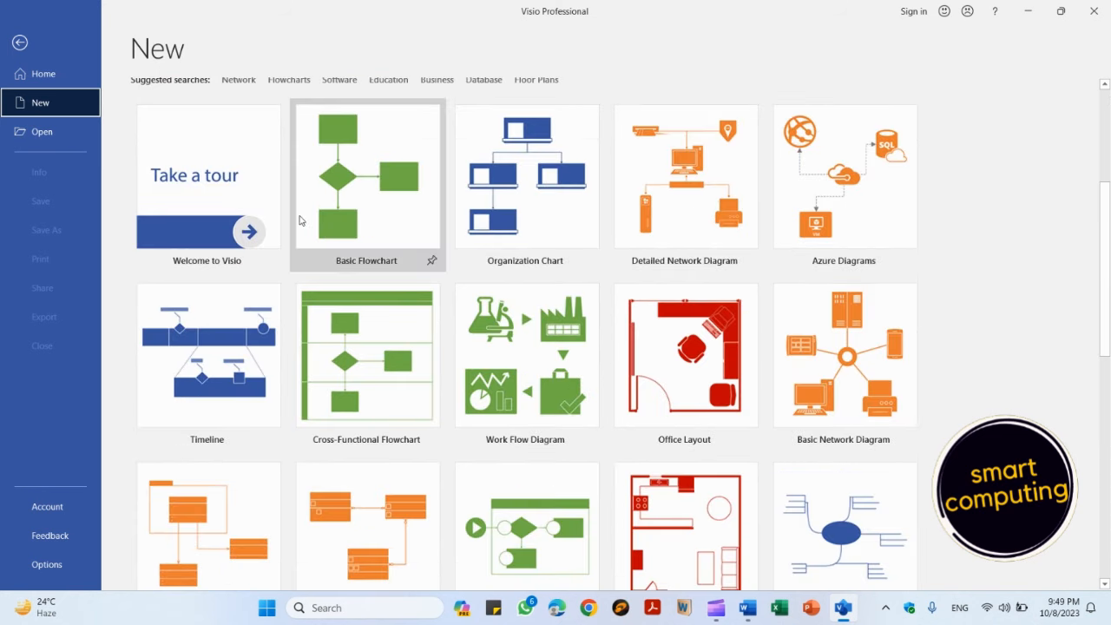
{"action": "left_click", "coordinate": [369, 195]}
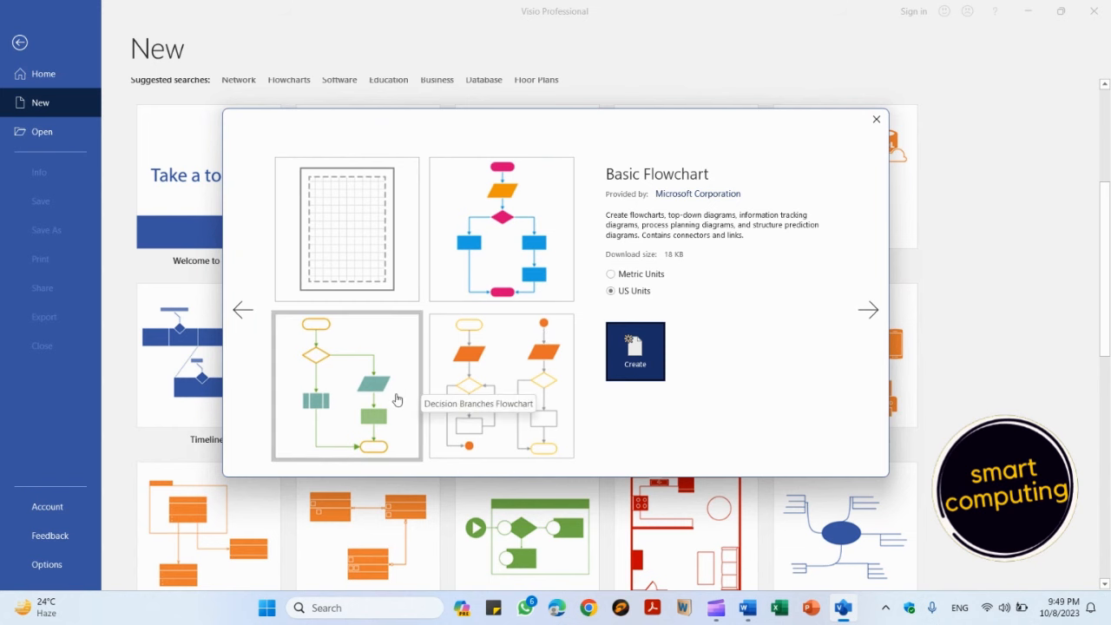
{"action": "left_click", "coordinate": [512, 253]}
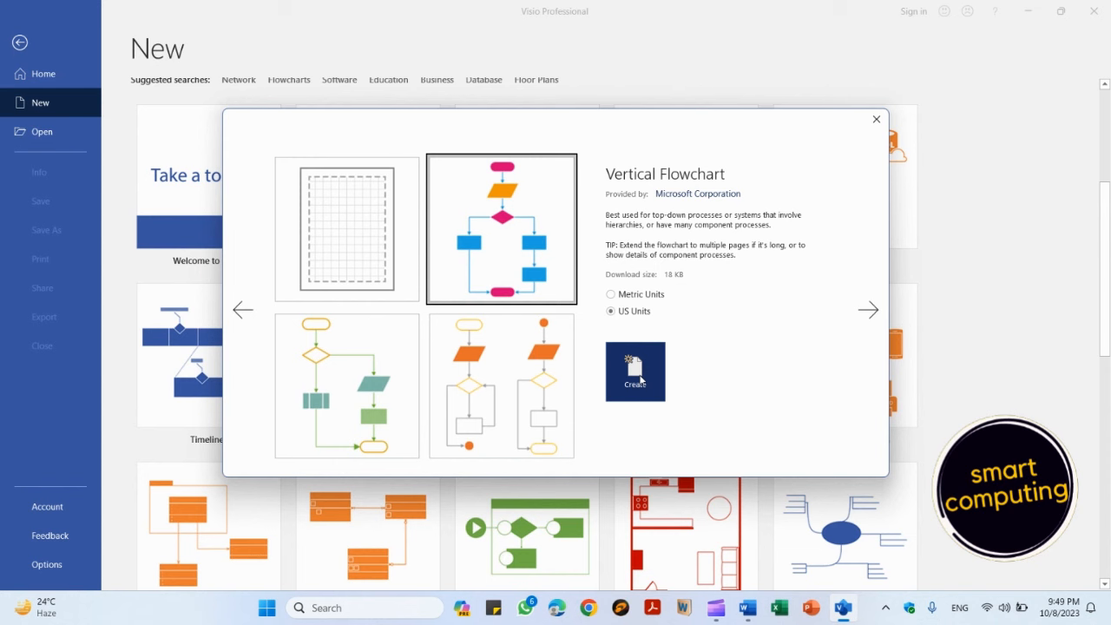
{"action": "left_click", "coordinate": [466, 388]}
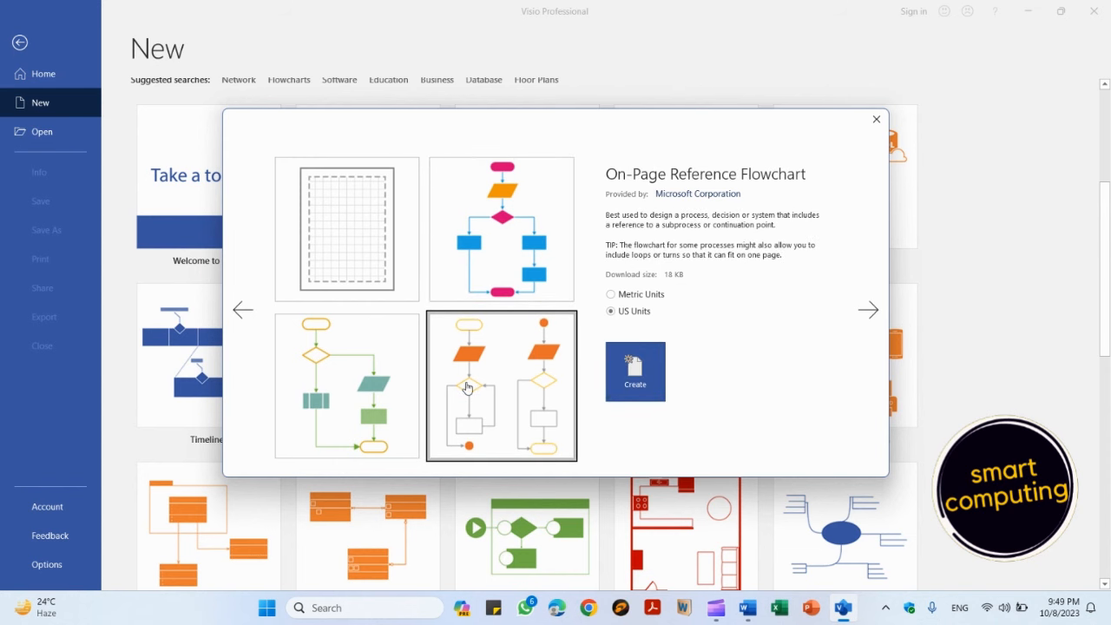
{"action": "left_click", "coordinate": [502, 227]}
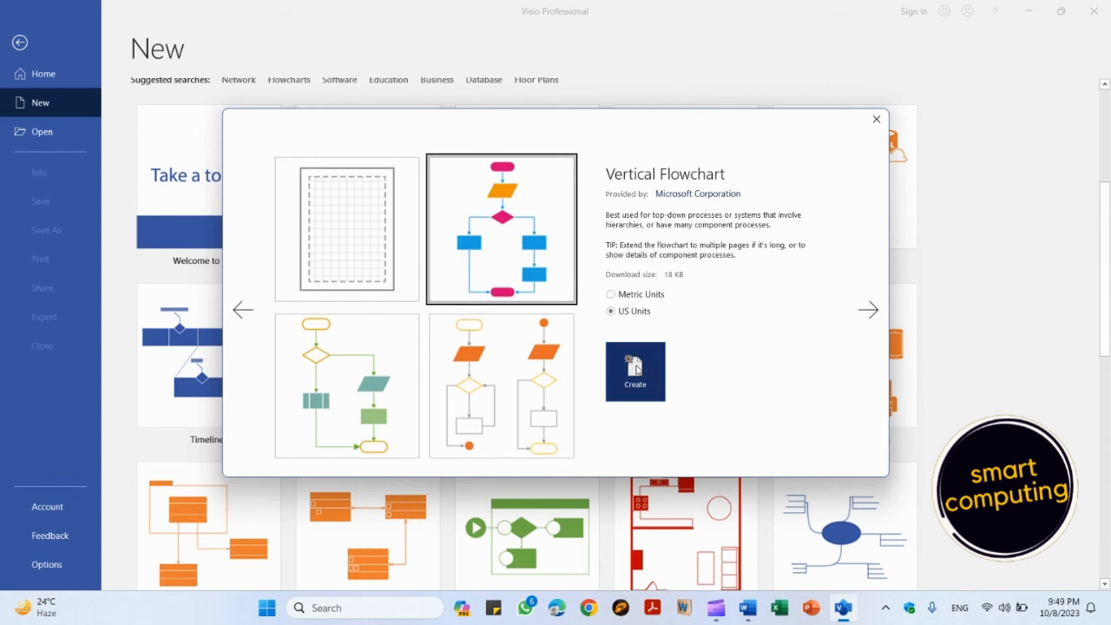
{"action": "left_click", "coordinate": [635, 369]}
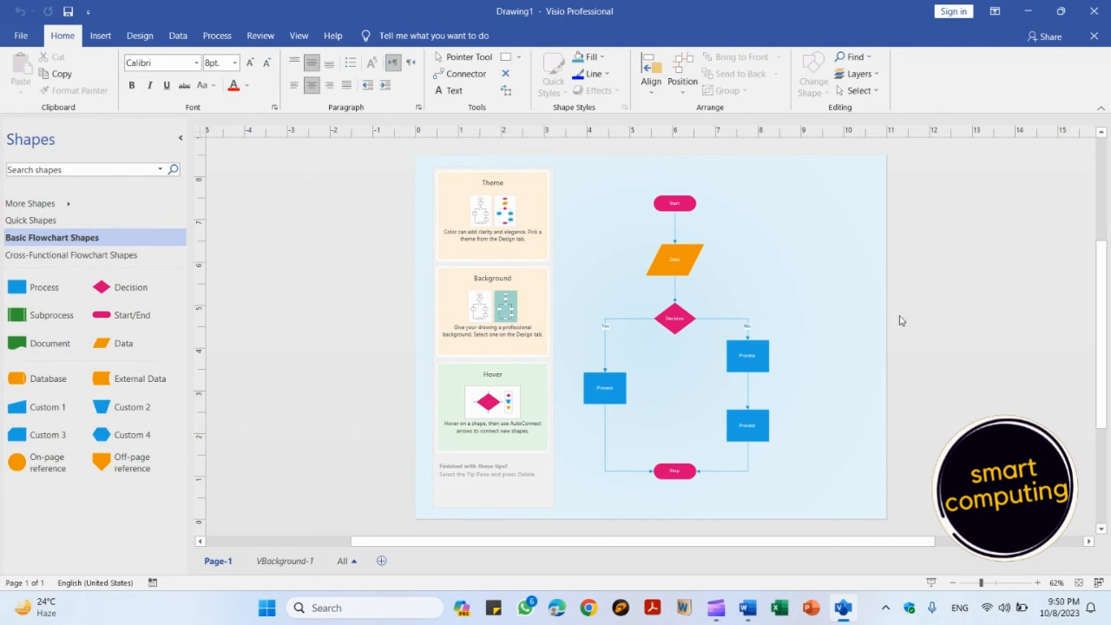
Replace the text in the Data parallelogram below Start with "INPUT F".
{"action": "left_click", "coordinate": [304, 38]}
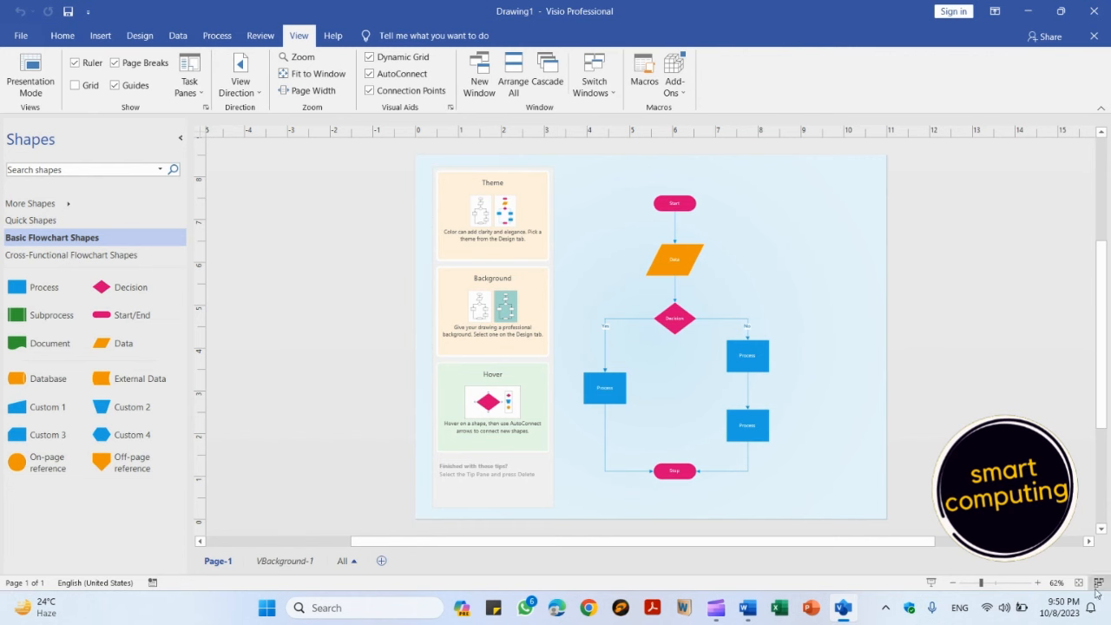
{"action": "left_click", "coordinate": [1037, 583]}
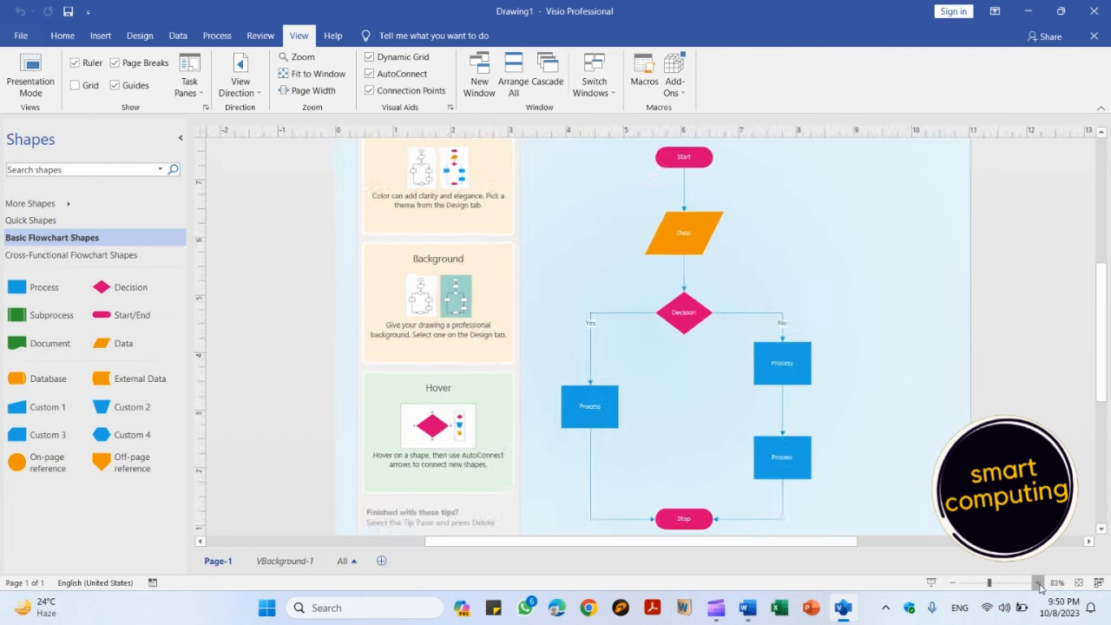
{"action": "left_click", "coordinate": [1037, 583]}
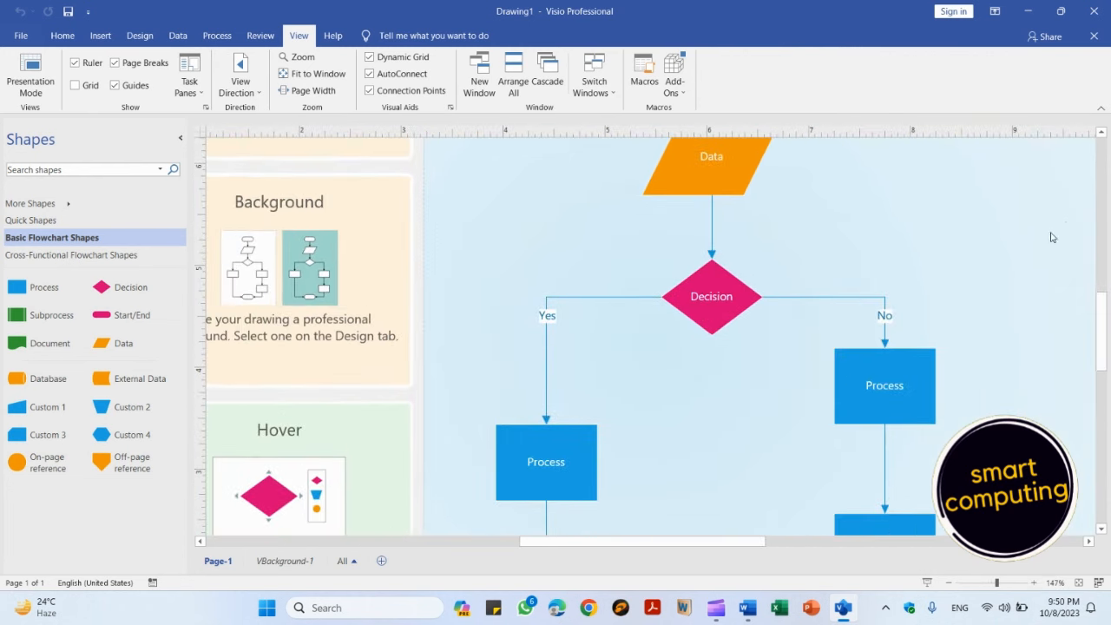
{"action": "scroll", "coordinate": [1101, 153], "scroll_direction": "up", "scroll_amount": 3}
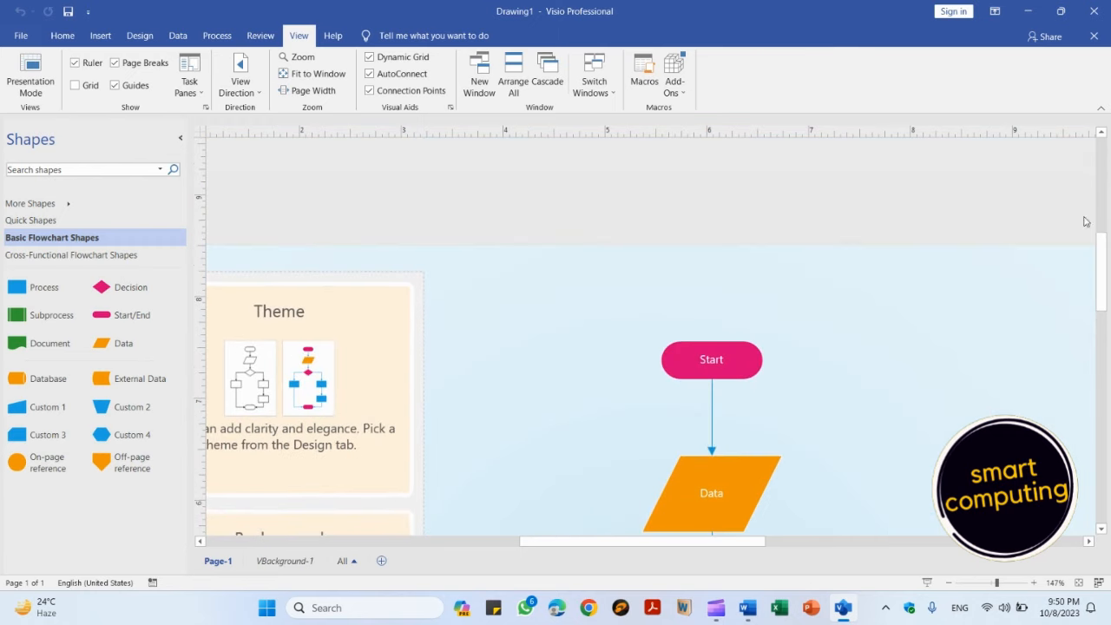
{"action": "left_click", "coordinate": [1100, 528]}
{"action": "left_click", "coordinate": [1101, 528]}
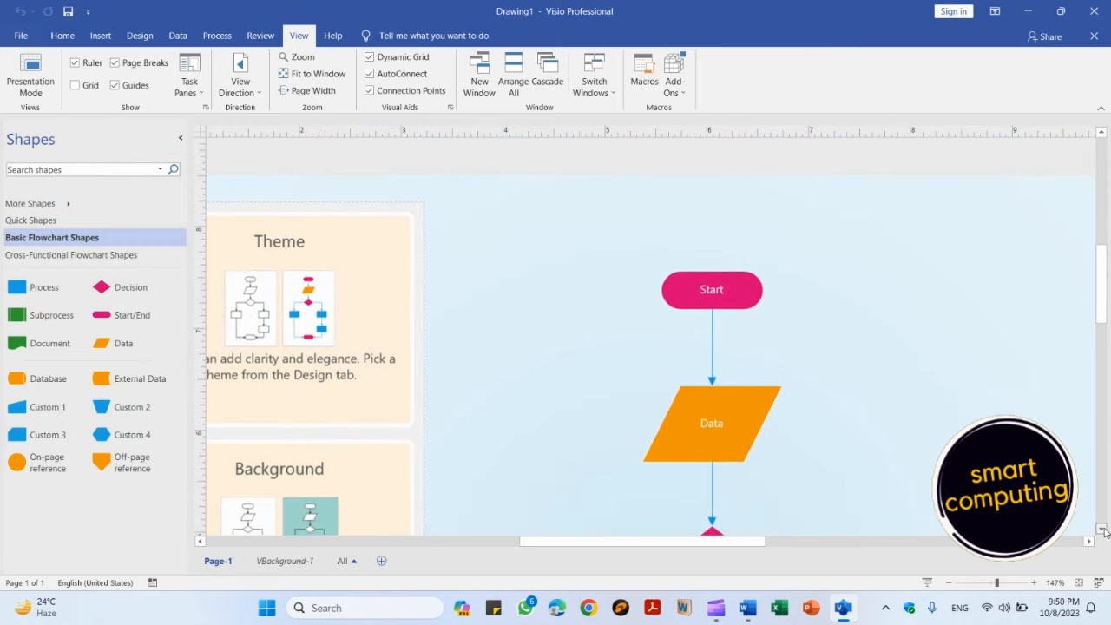
{"action": "left_click", "coordinate": [1100, 529]}
{"action": "left_click", "coordinate": [1100, 529]}
{"action": "left_click", "coordinate": [1100, 528]}
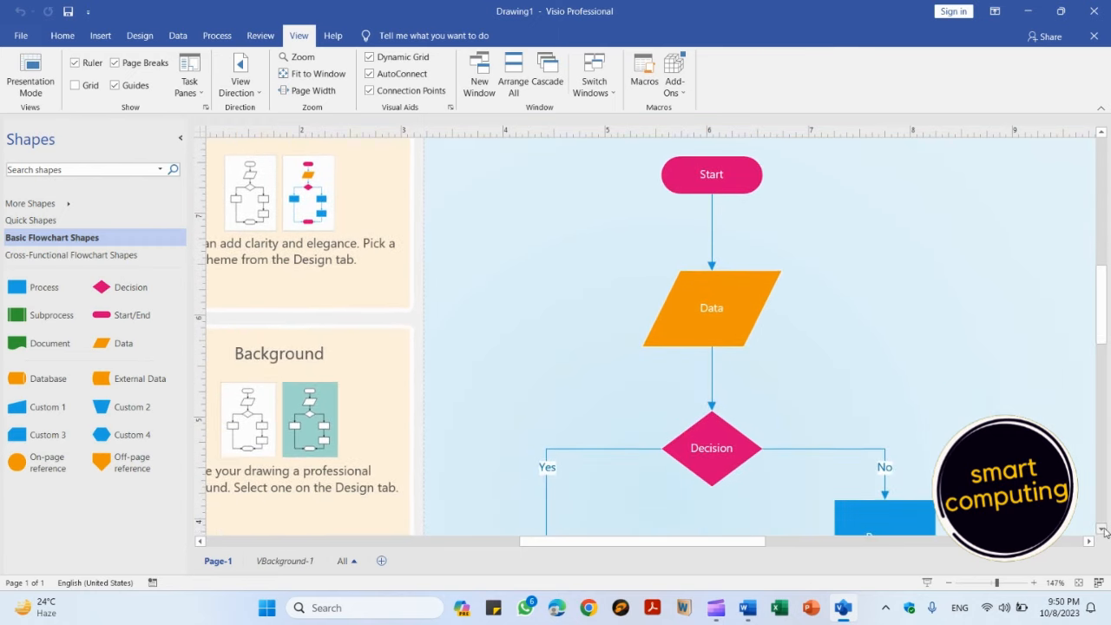
{"action": "left_click", "coordinate": [723, 176]}
{"action": "double_click", "coordinate": [722, 177]}
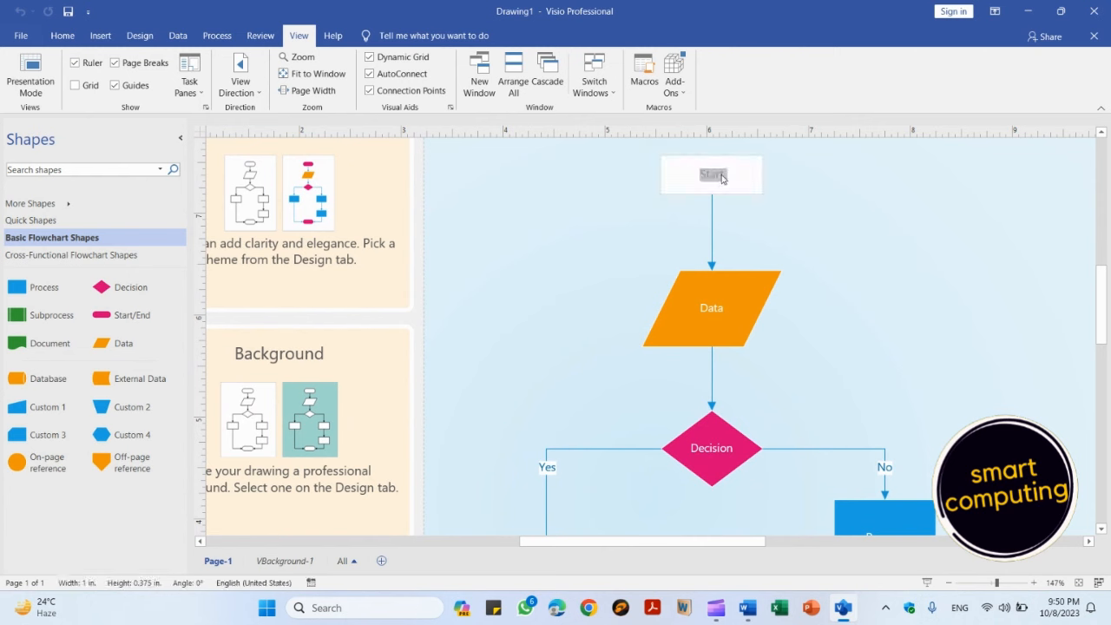
{"action": "double_click", "coordinate": [712, 310]}
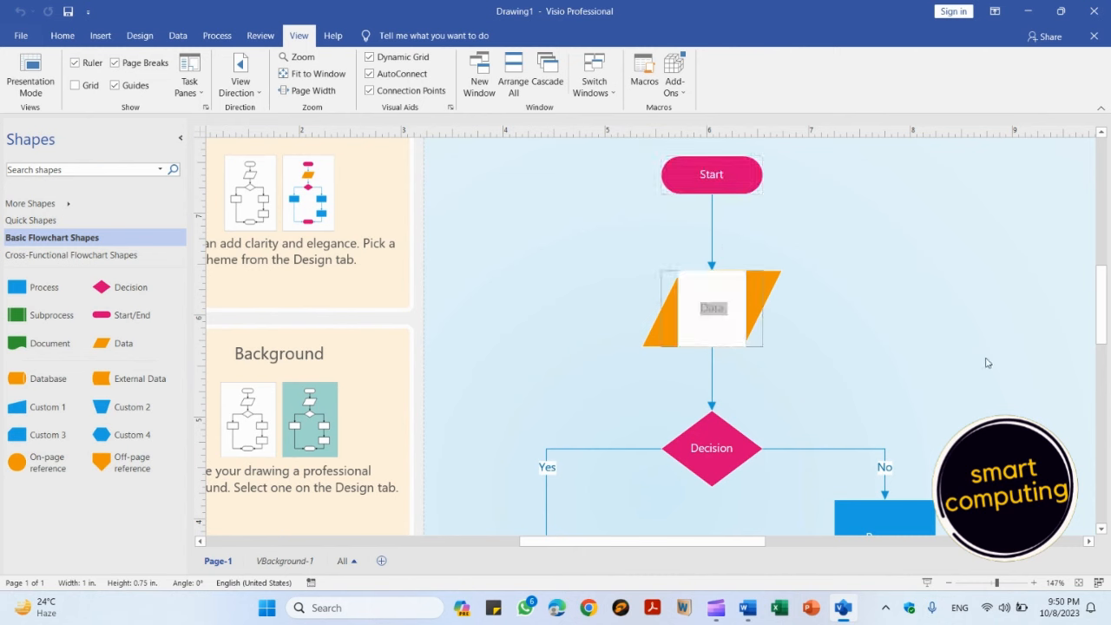
{"action": "type", "text": "INPUT F"}
Delete the Decision diamond below the INPUT F shape.
{"action": "left_click", "coordinate": [721, 448]}
{"action": "double_click", "coordinate": [721, 447]}
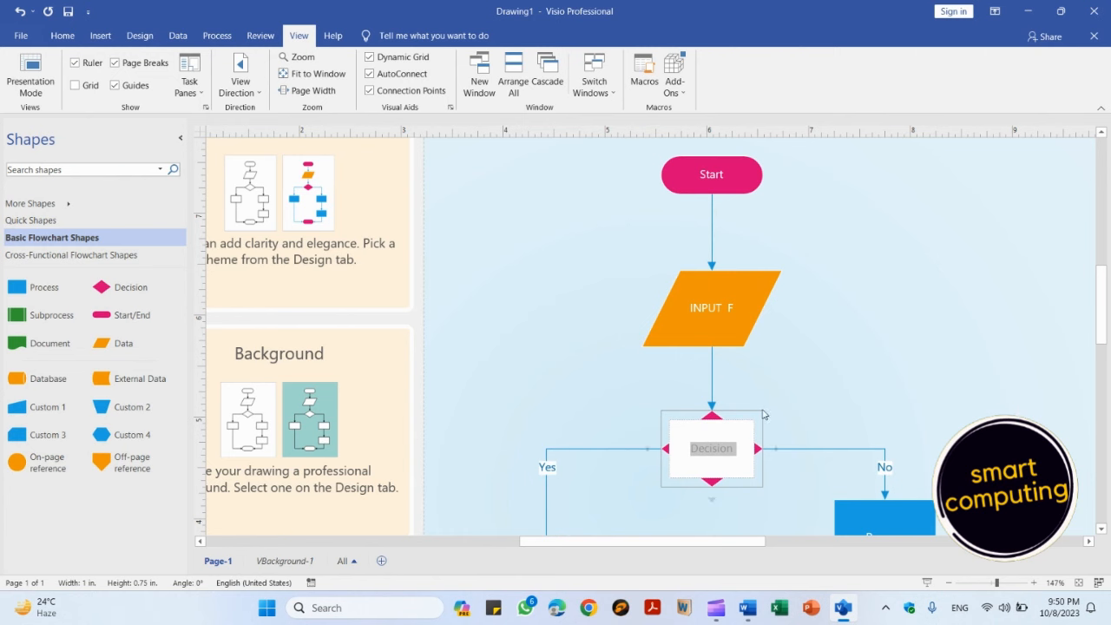
{"action": "left_click", "coordinate": [761, 420]}
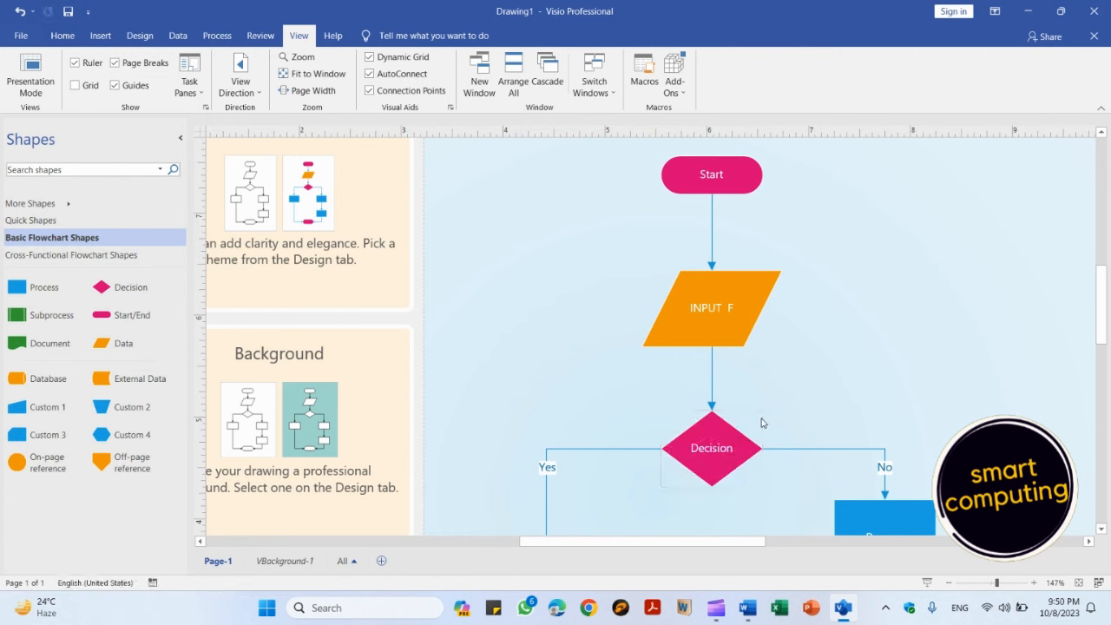
{"action": "left_click", "coordinate": [727, 423]}
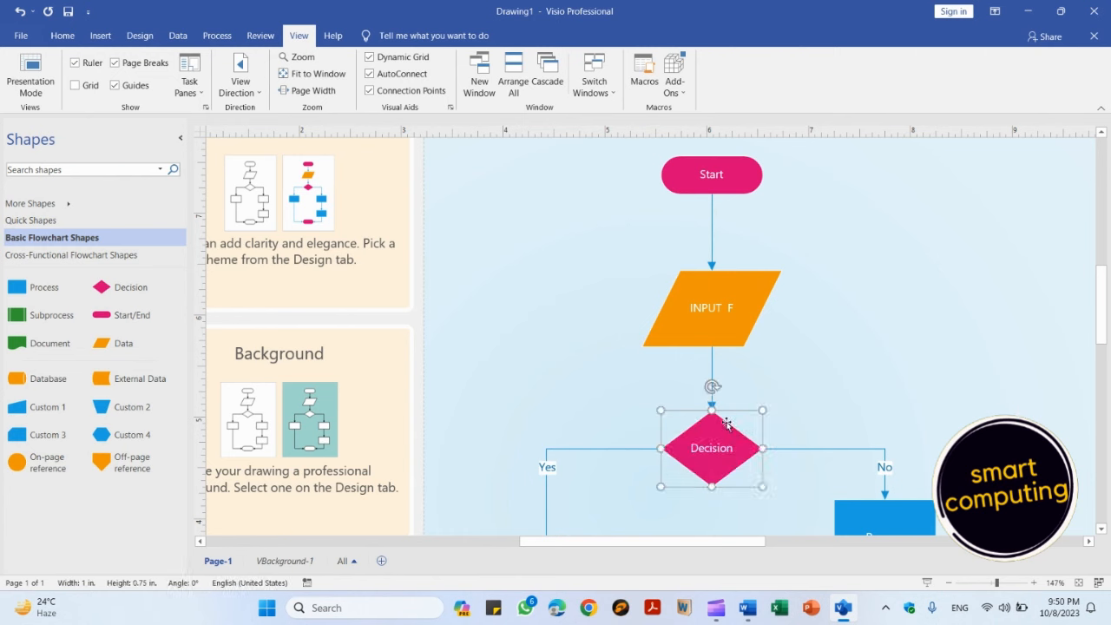
{"action": "key", "text": "Delete"}
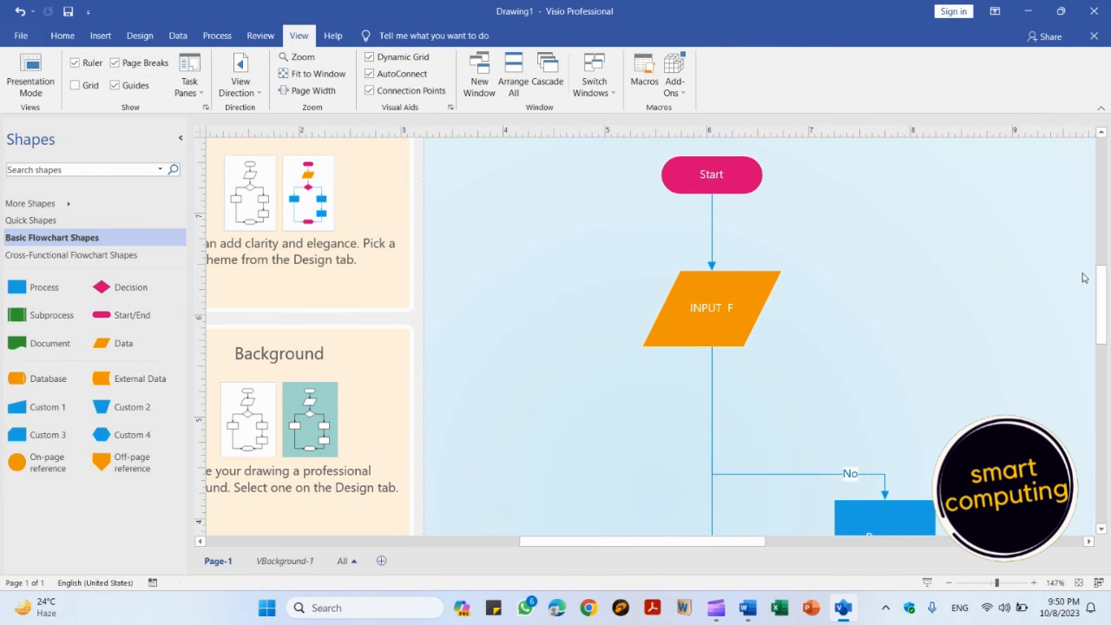
Delete the upper Process box of the No branch and the connector labelled No.
{"action": "left_click_drag", "start_coordinate": [1099, 287], "coordinate": [1106, 334]}
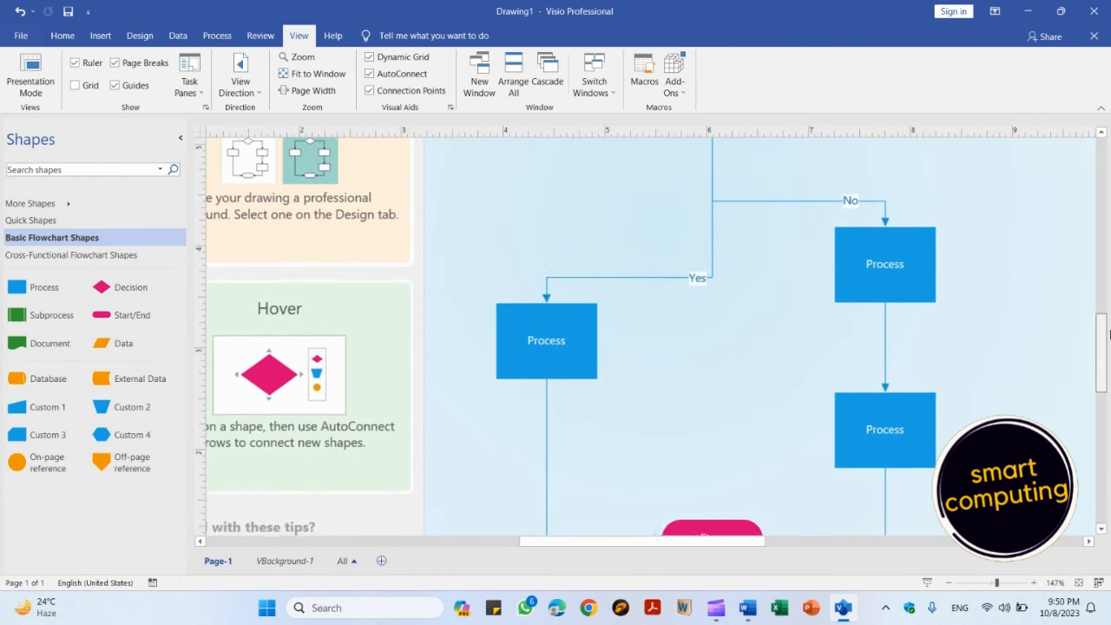
{"action": "left_click", "coordinate": [910, 256]}
{"action": "key", "text": "Delete"}
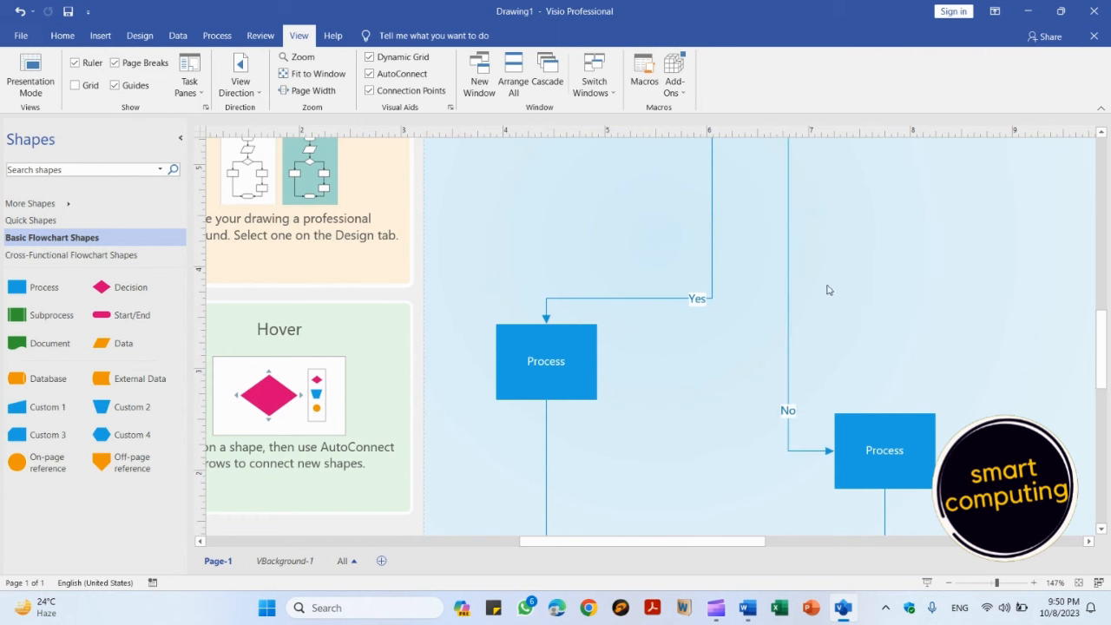
{"action": "left_click", "coordinate": [788, 290]}
{"action": "key", "text": "Delete"}
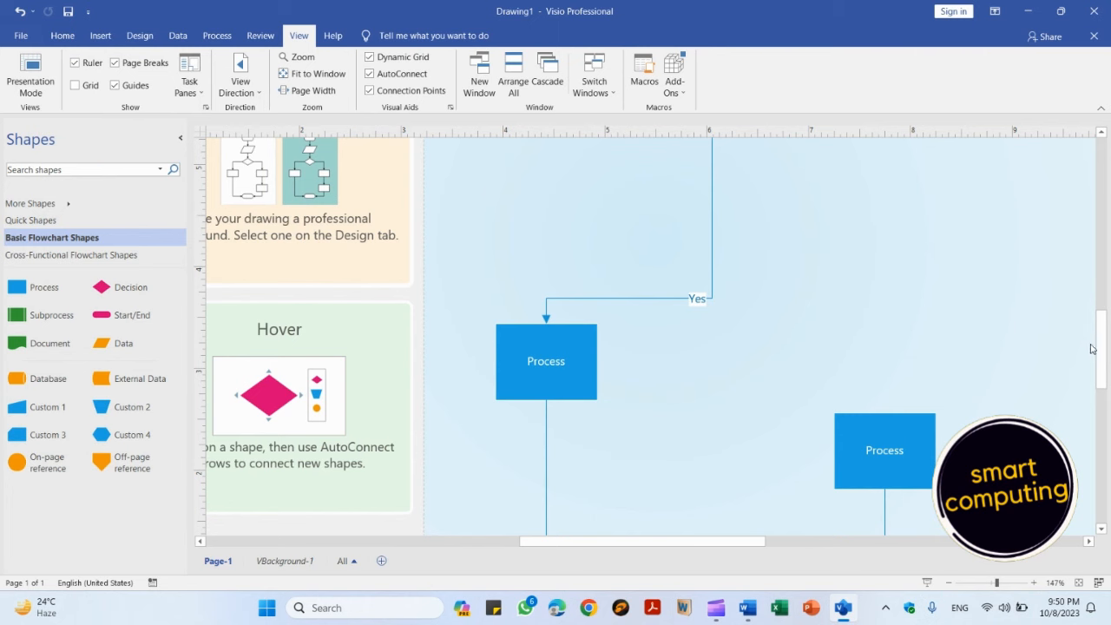
Delete the remaining Process box on the former No branch above Stop.
{"action": "left_click_drag", "start_coordinate": [1101, 349], "coordinate": [1106, 393]}
{"action": "scroll", "coordinate": [1023, 343], "scroll_direction": "up", "scroll_amount": 2}
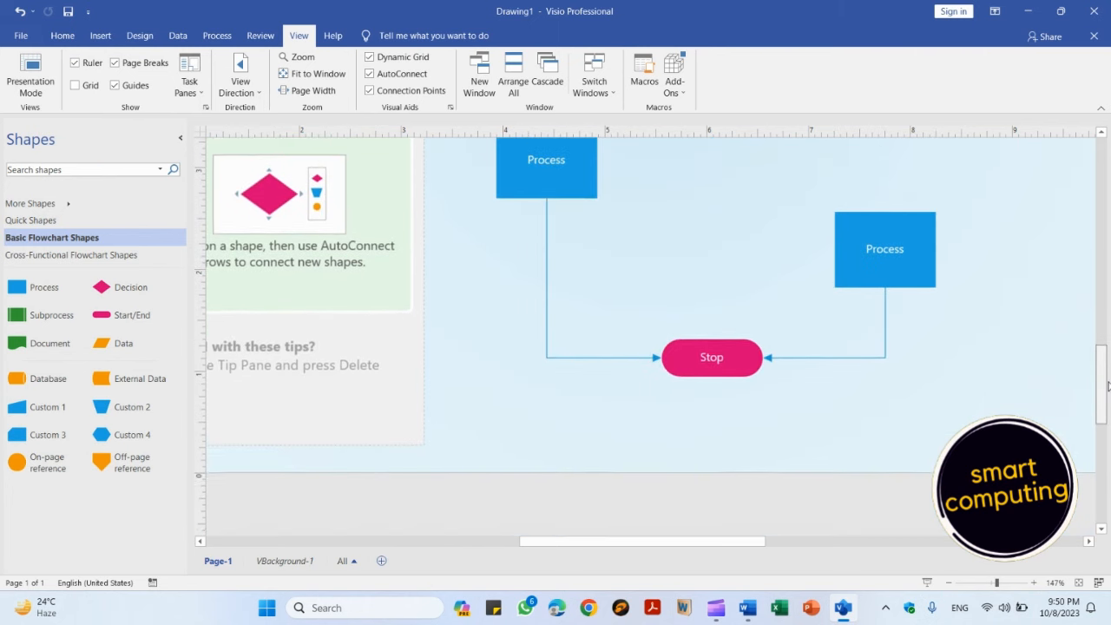
{"action": "left_click", "coordinate": [922, 240]}
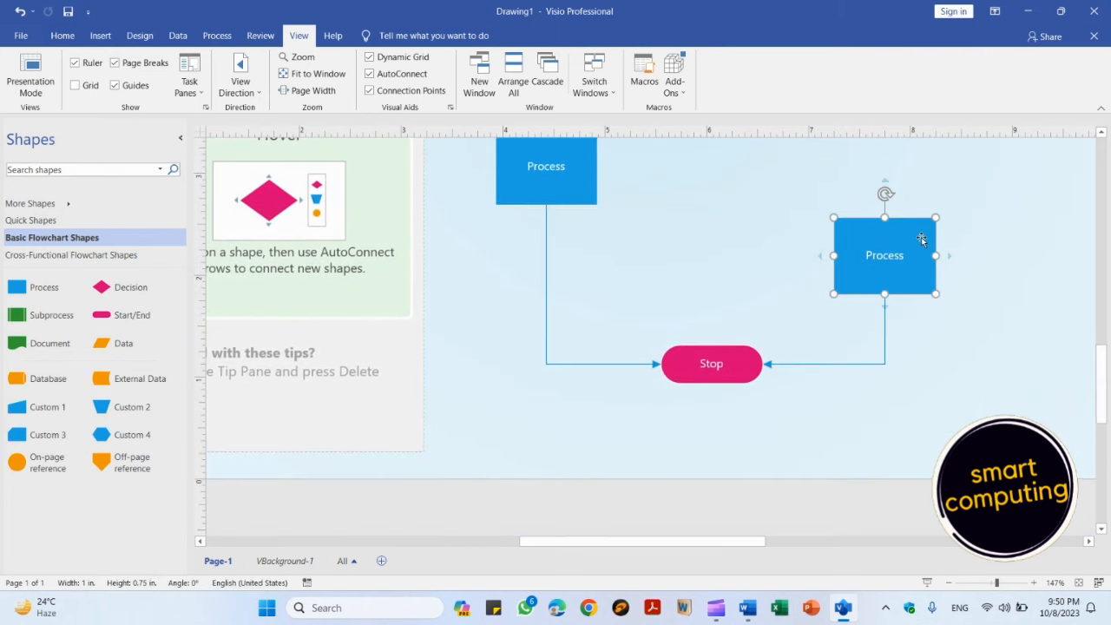
{"action": "key", "text": "Delete"}
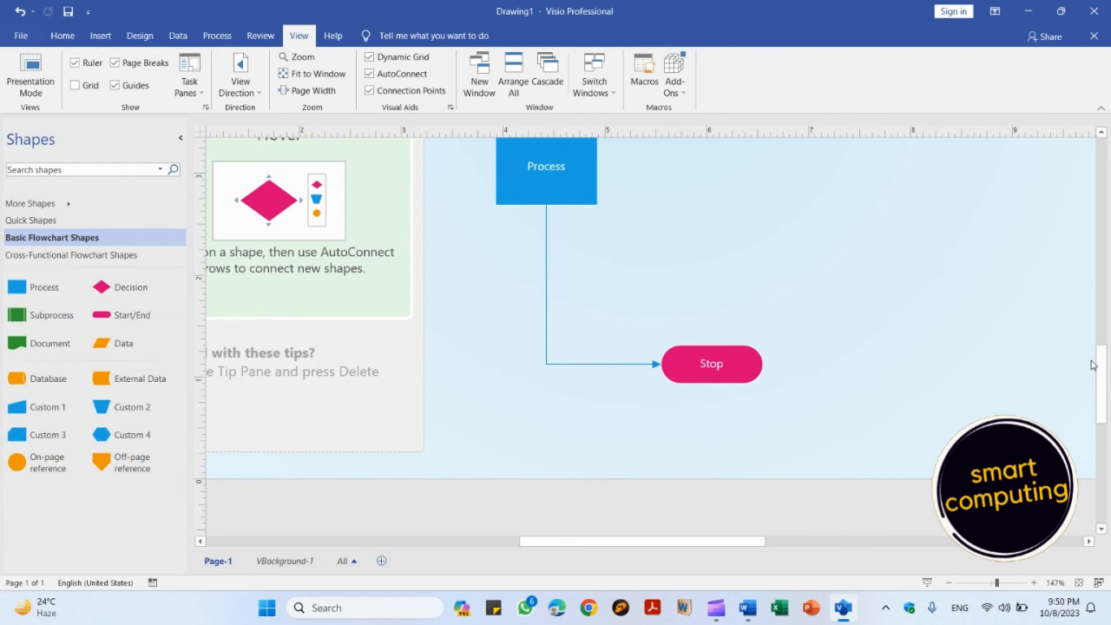
Move the Process box of the Yes branch into the column between the INPUT F and Stop shapes.
{"action": "scroll", "coordinate": [1091, 364], "scroll_direction": "up", "scroll_amount": 10}
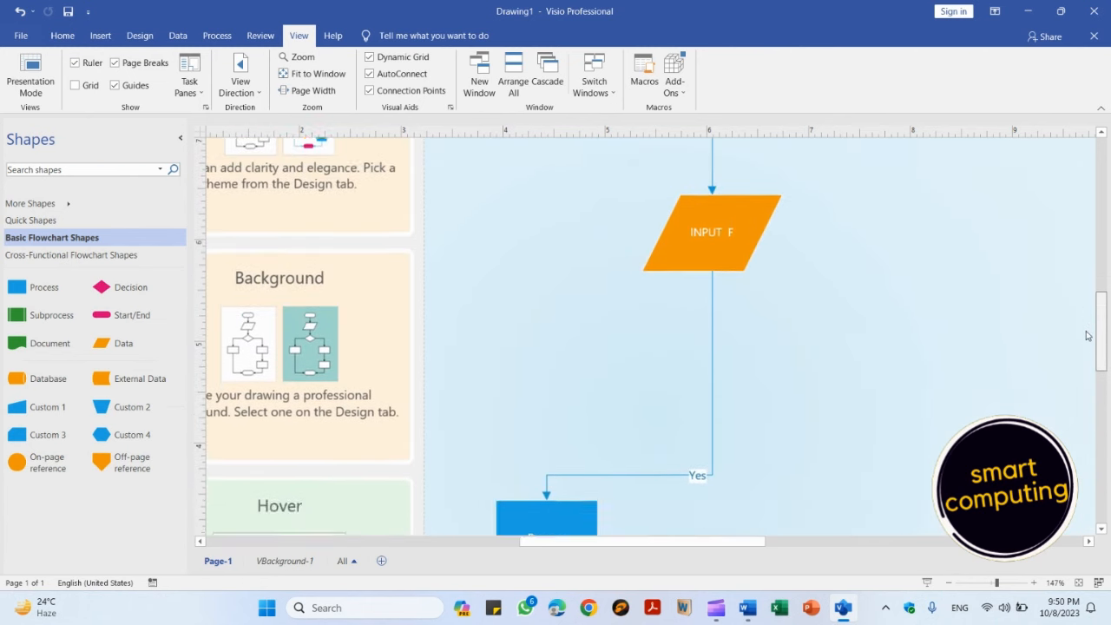
{"action": "scroll", "coordinate": [1086, 336], "scroll_direction": "down", "scroll_amount": 6}
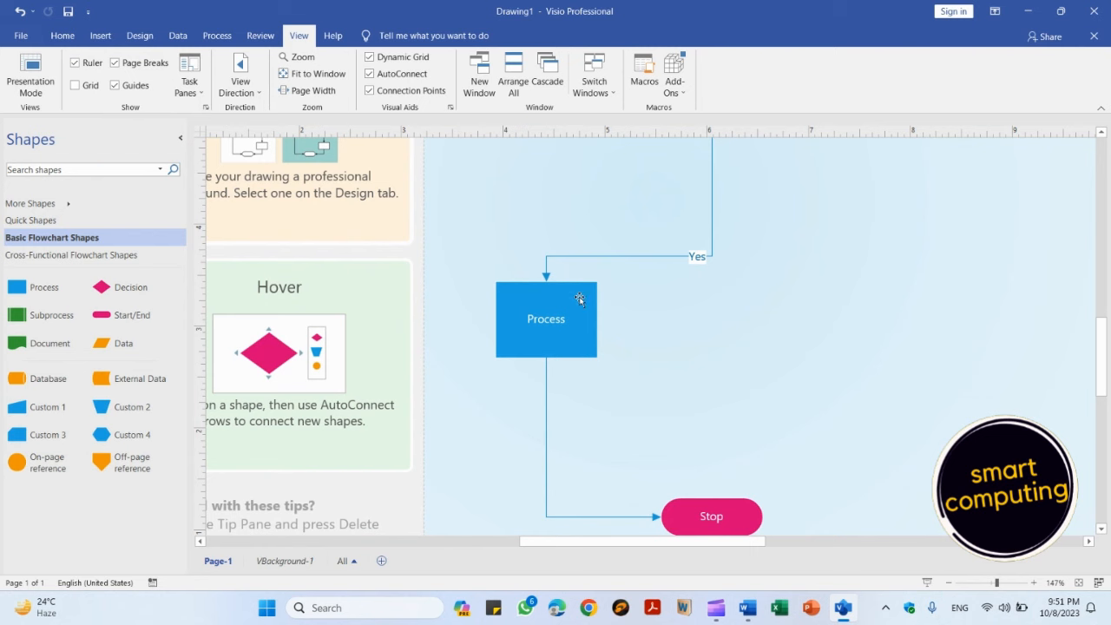
{"action": "mouse_move", "coordinate": [580, 300]}
{"action": "left_mouse_down"}
{"action": "mouse_move", "coordinate": [730, 293]}
{"action": "mouse_move", "coordinate": [711, 201]}
{"action": "left_mouse_up"}
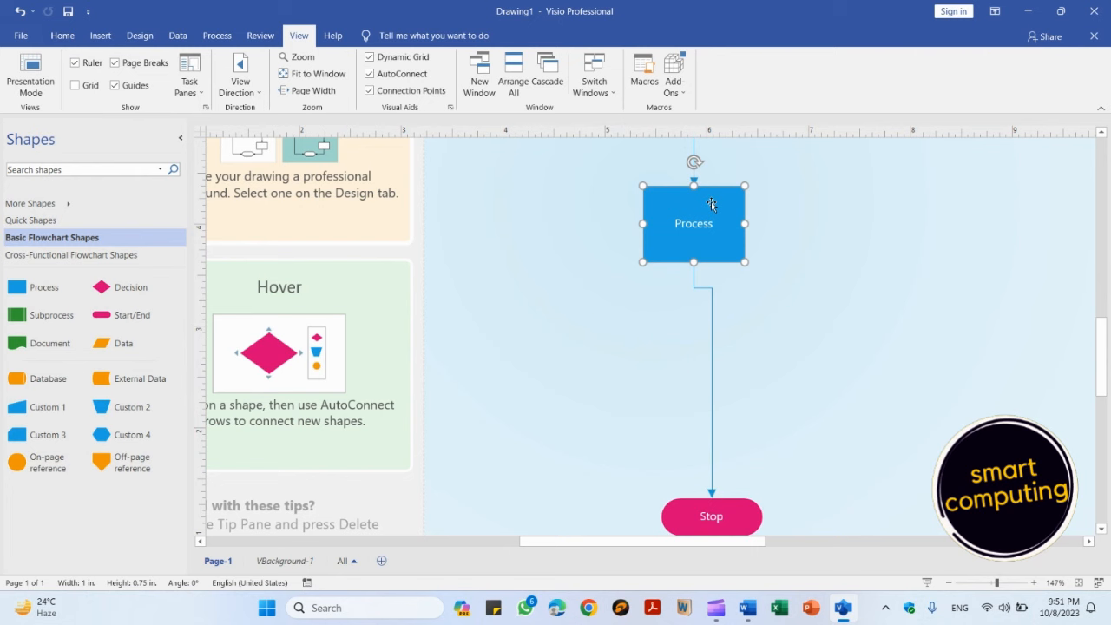
Center the Process box beneath the INPUT F shape and move it up closer to that shape.
{"action": "left_click", "coordinate": [1101, 132]}
{"action": "left_click", "coordinate": [1102, 132]}
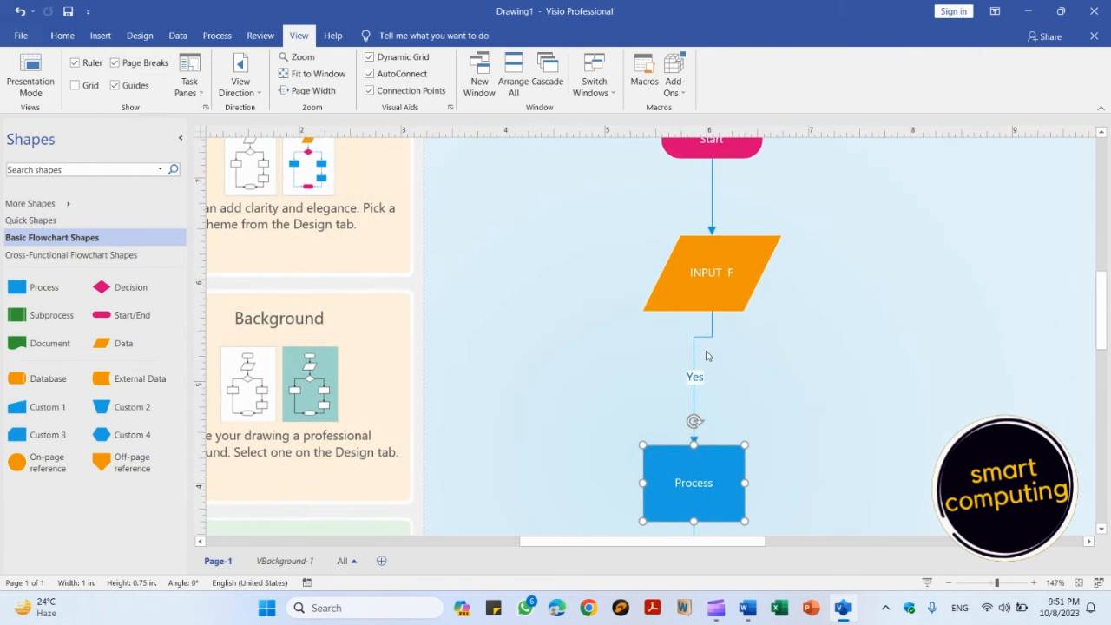
{"action": "left_click", "coordinate": [699, 377]}
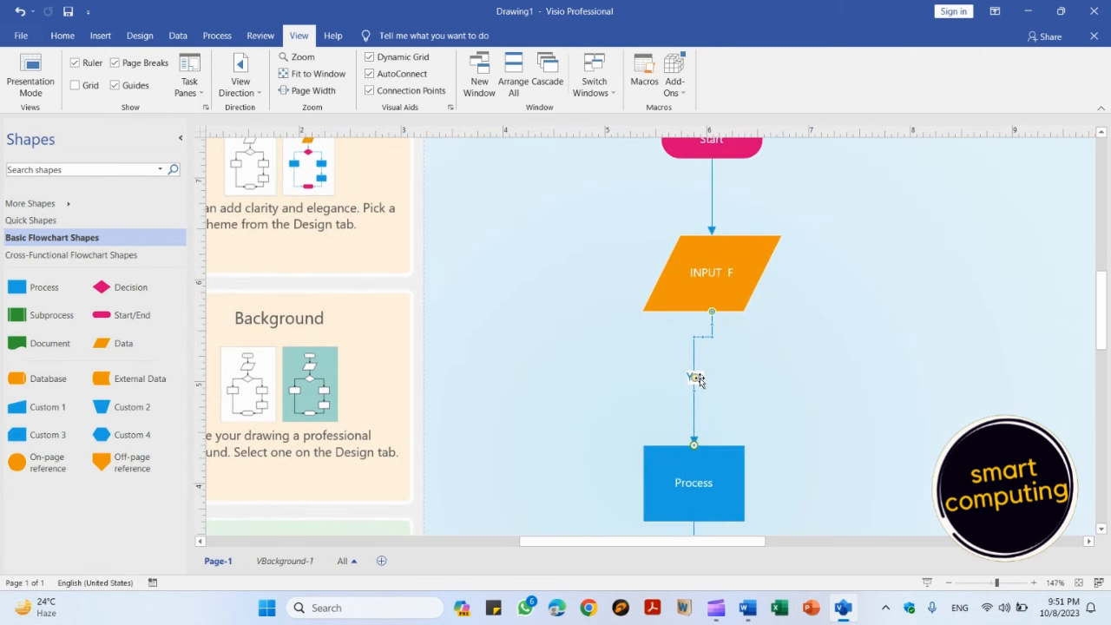
{"action": "left_click", "coordinate": [790, 375]}
{"action": "left_click_drag", "start_coordinate": [720, 466], "coordinate": [733, 467]}
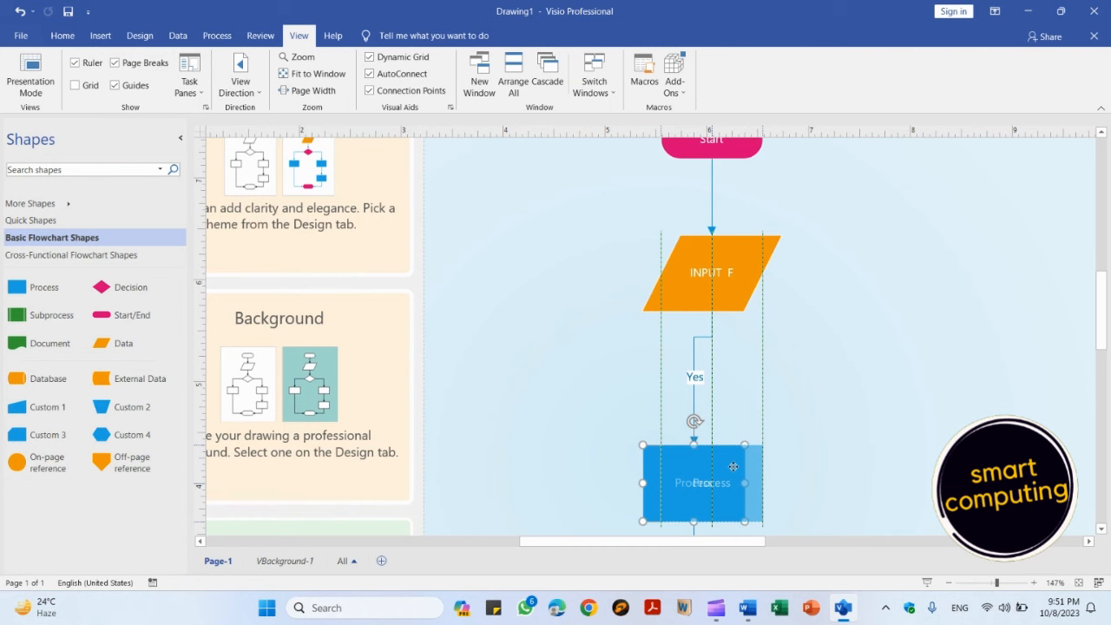
{"action": "left_click_drag", "start_coordinate": [732, 466], "coordinate": [734, 469]}
{"action": "left_click", "coordinate": [807, 329]}
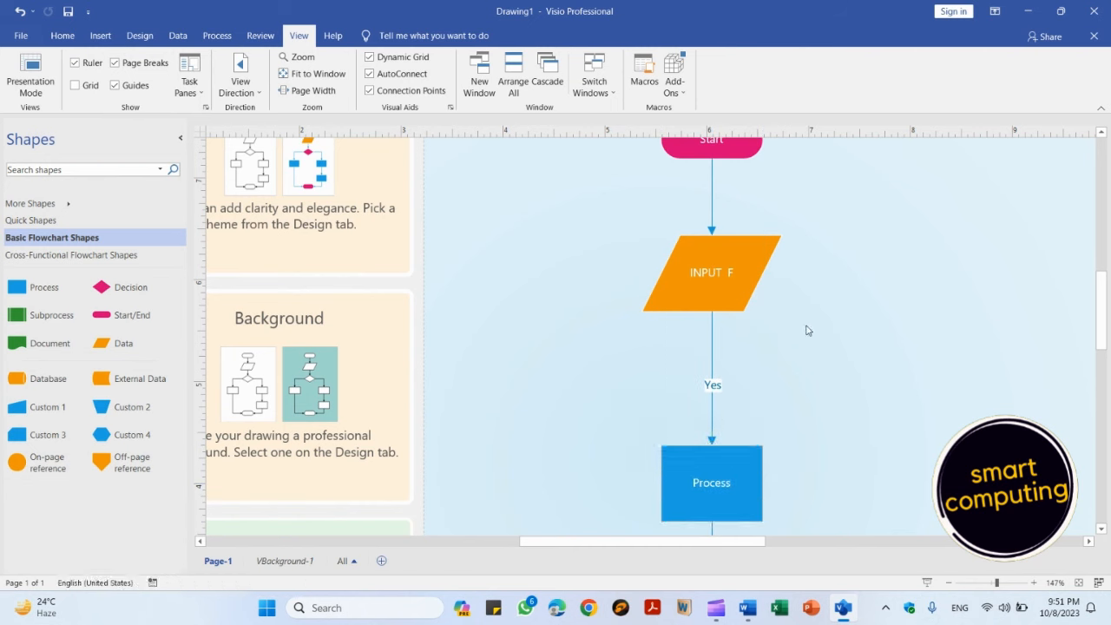
{"action": "left_click", "coordinate": [711, 348]}
{"action": "left_click_drag", "start_coordinate": [746, 476], "coordinate": [747, 417]}
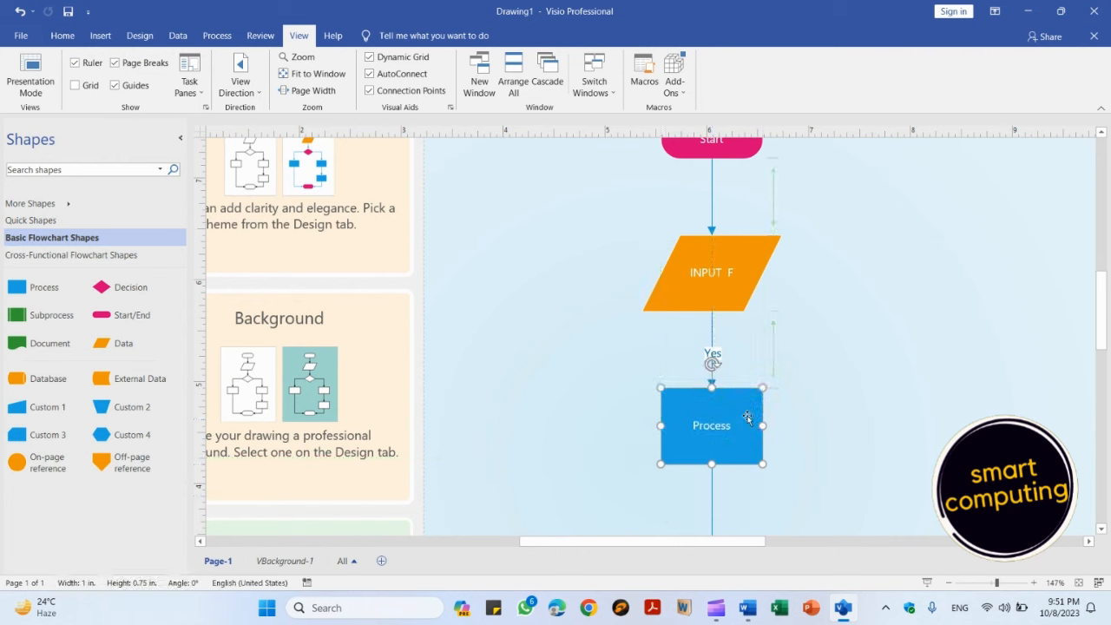
Move the INPUT F shape up closer to Start and the Process box up closer beneath INPUT F.
{"action": "left_click", "coordinate": [842, 394]}
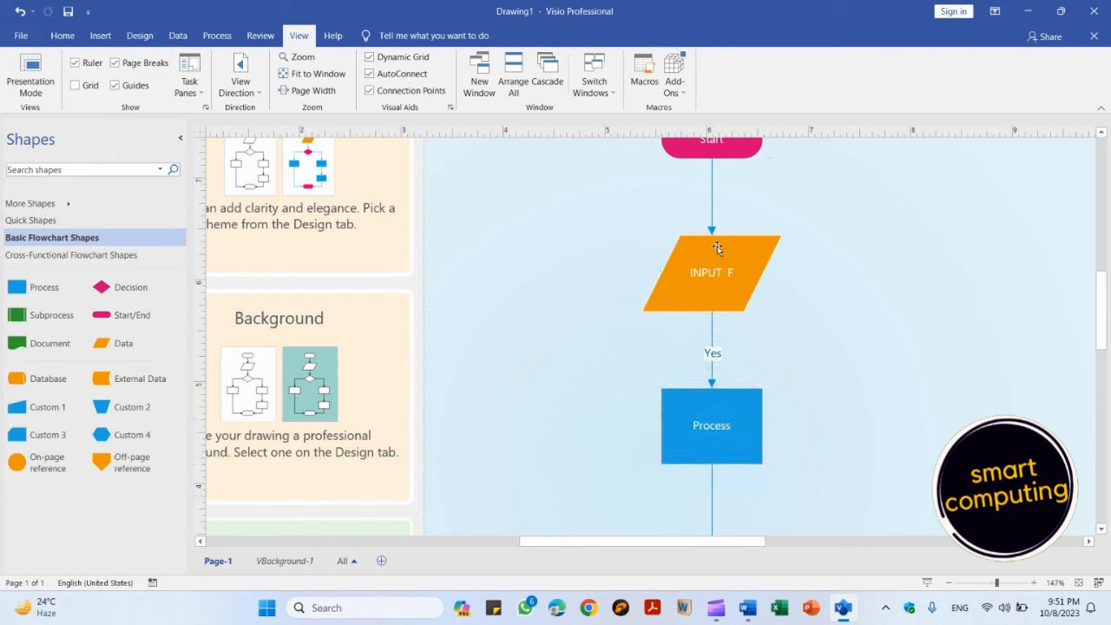
{"action": "left_click_drag", "start_coordinate": [719, 249], "coordinate": [718, 209]}
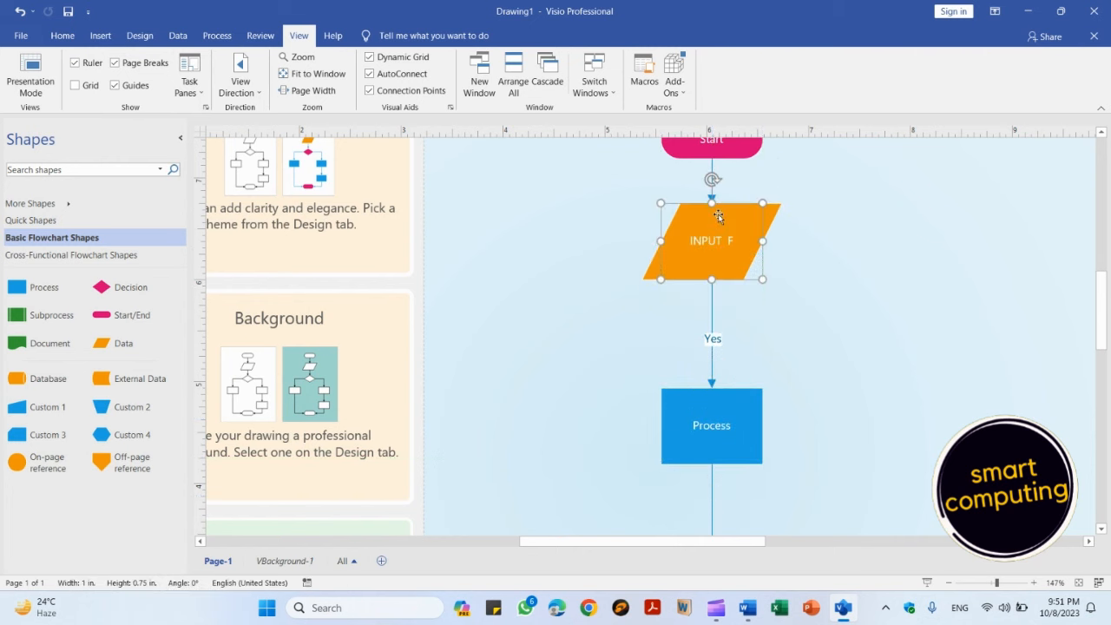
{"action": "left_click", "coordinate": [798, 281]}
{"action": "left_click_drag", "start_coordinate": [748, 423], "coordinate": [750, 376]}
{"action": "left_click", "coordinate": [846, 403]}
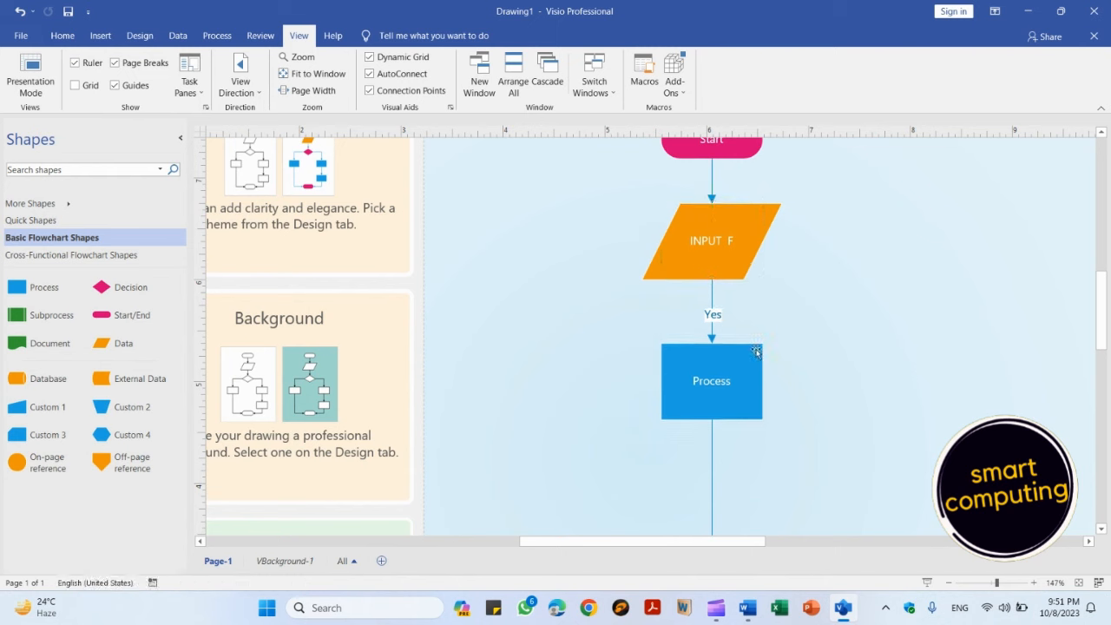
Remove the Yes label from the connector between INPUT F and the Process box.
{"action": "left_click", "coordinate": [711, 315]}
{"action": "double_click", "coordinate": [713, 316]}
{"action": "key", "text": "BackSpace"}
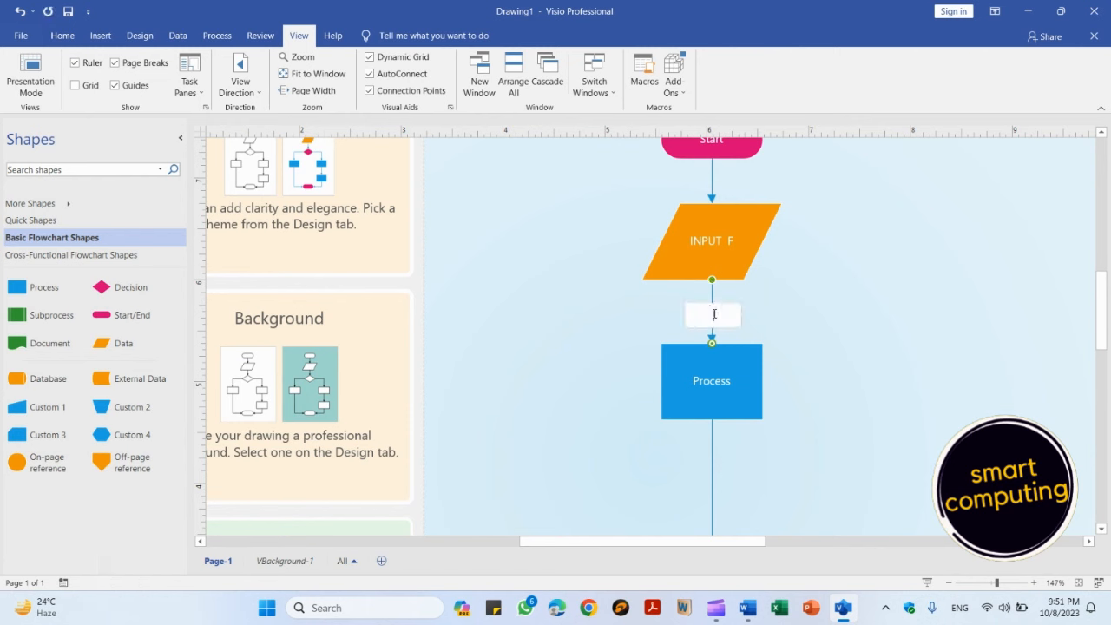
{"action": "left_click", "coordinate": [942, 309]}
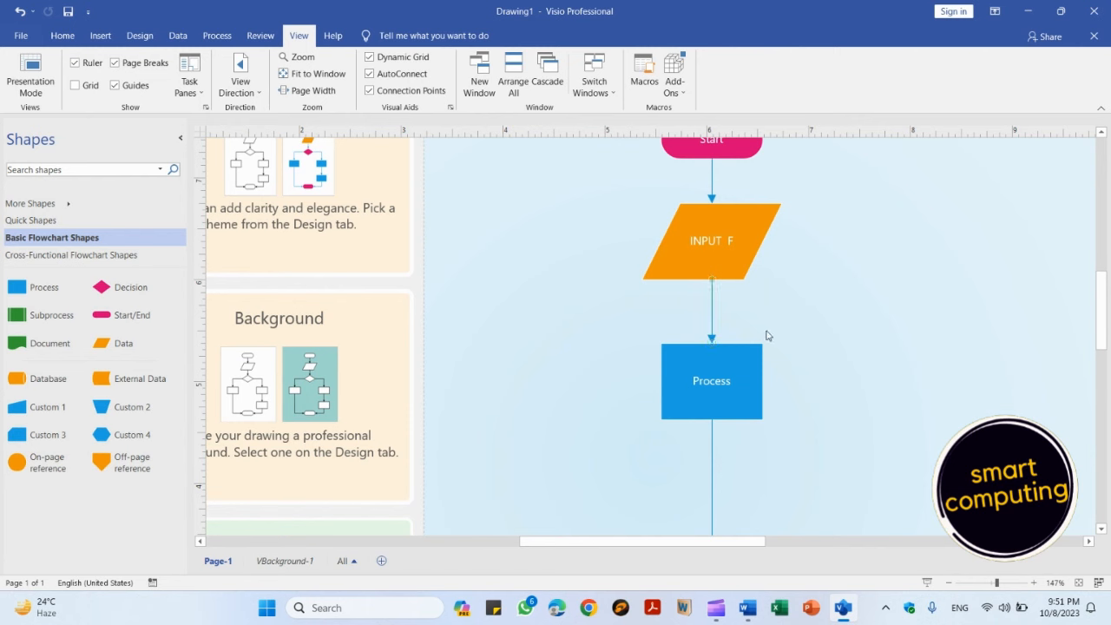
Replace the Process box's text with the formula C=5/9(F-32).
{"action": "left_click", "coordinate": [721, 388]}
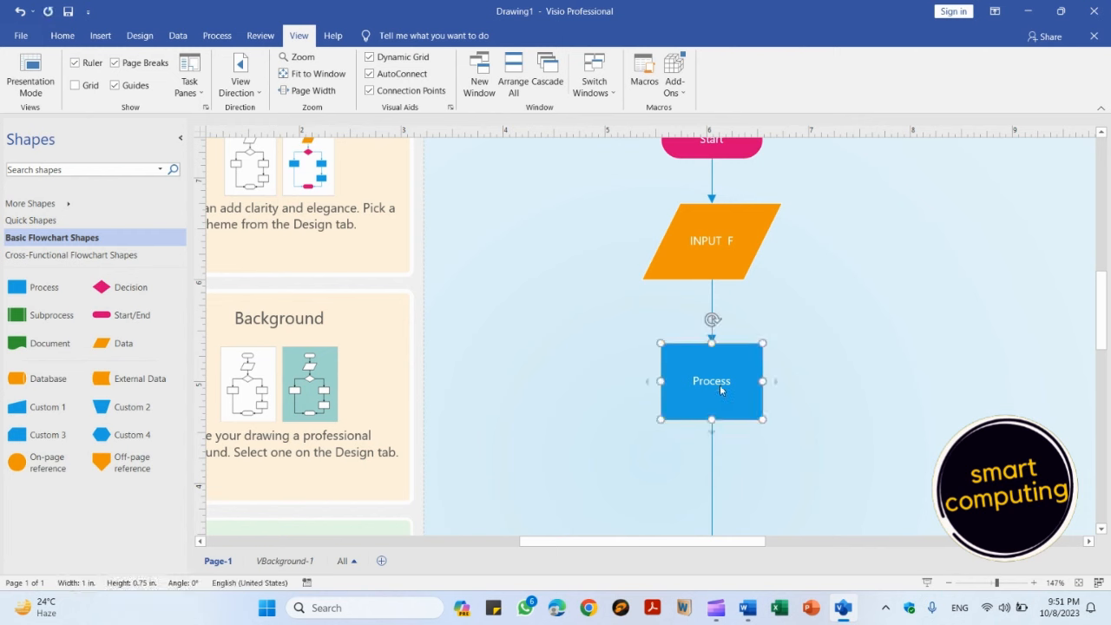
{"action": "double_click", "coordinate": [720, 390]}
{"action": "type", "text": "C"}
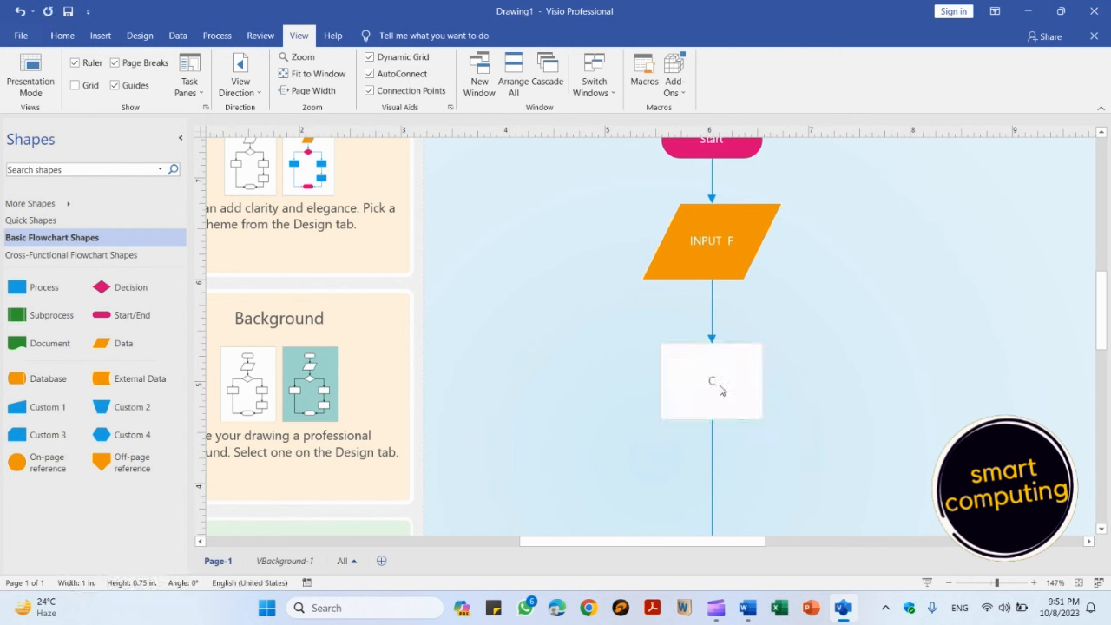
{"action": "type", "text": "=5/9(F-32)"}
{"action": "left_click", "coordinate": [806, 407]}
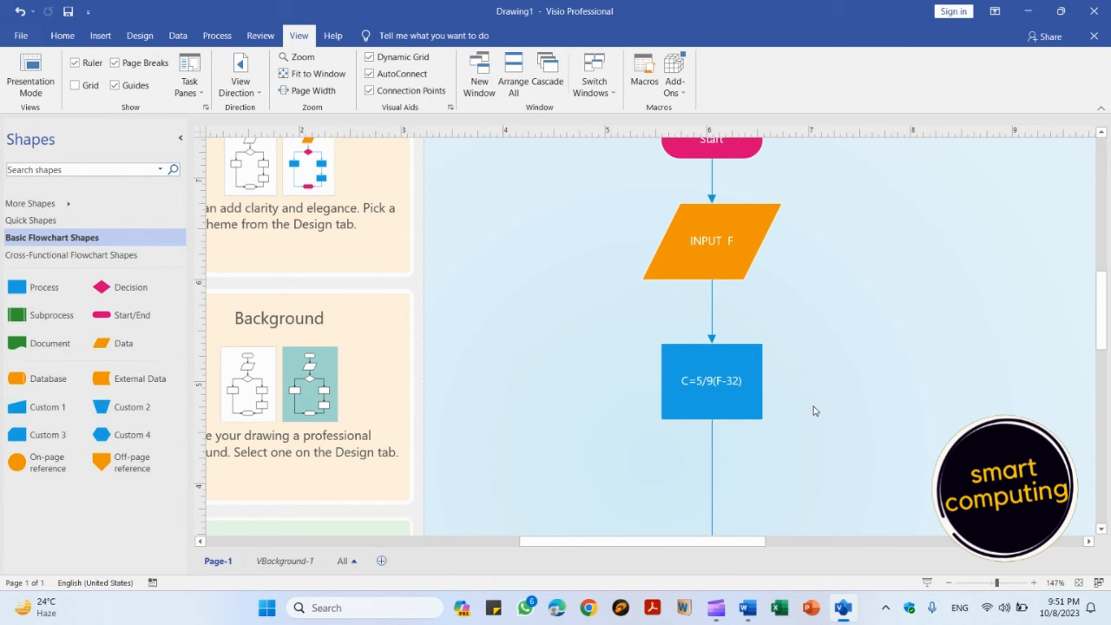
Insert a Data shape into the connector between the C=5/9(F-32) box and Stop, and move it slightly down.
{"action": "mouse_move", "coordinate": [1102, 324]}
{"action": "left_mouse_down"}
{"action": "mouse_move", "coordinate": [1108, 372]}
{"action": "mouse_move", "coordinate": [1102, 314]}
{"action": "left_mouse_up"}
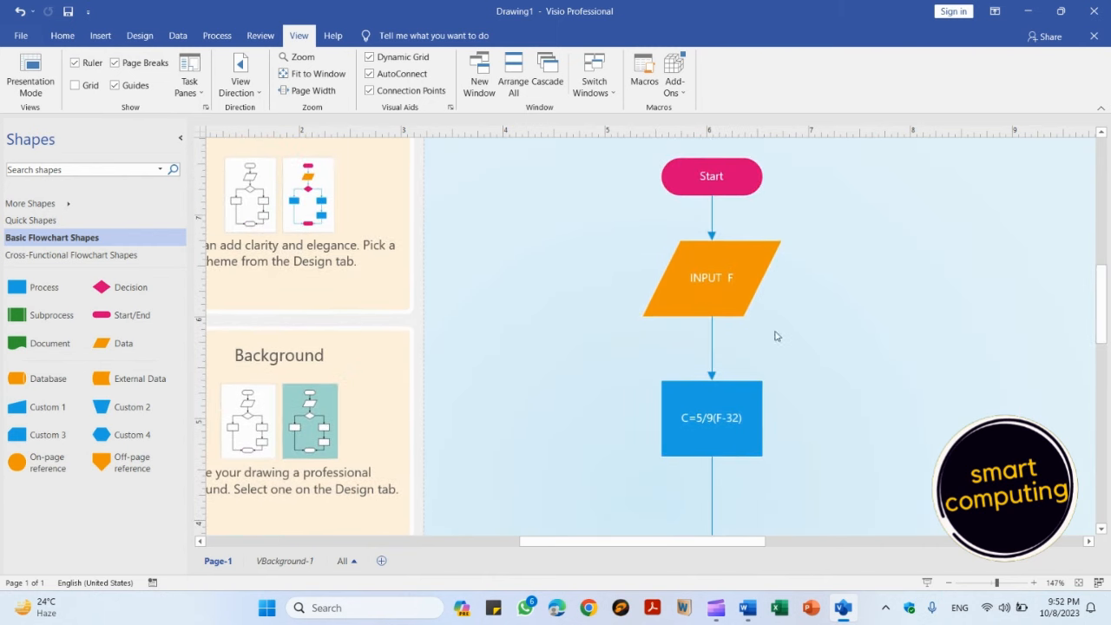
{"action": "left_click", "coordinate": [738, 289]}
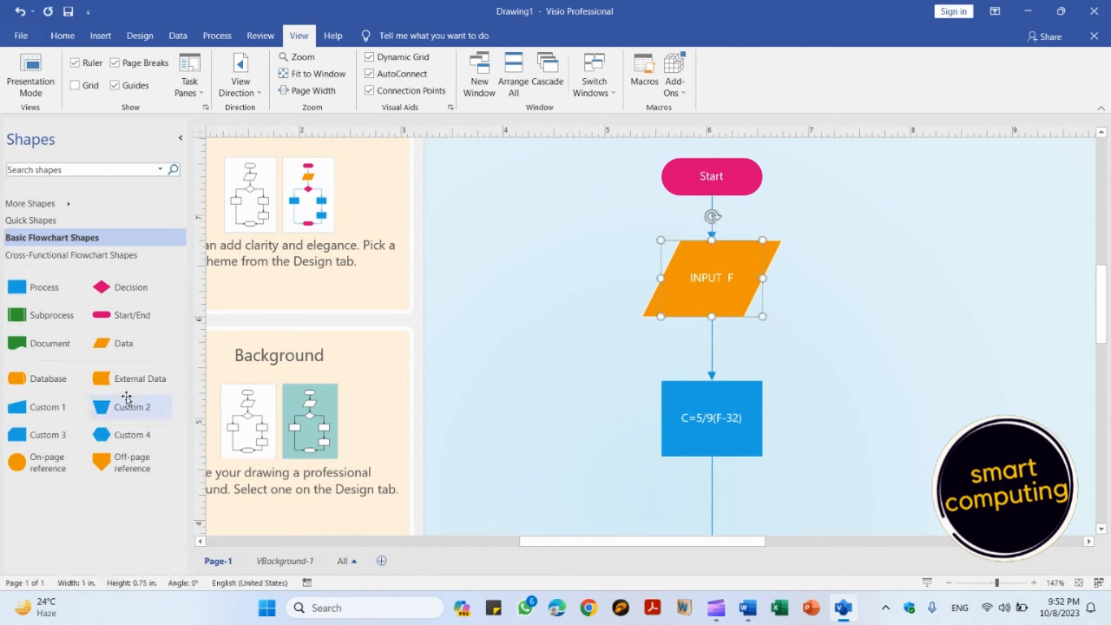
{"action": "left_click_drag", "start_coordinate": [107, 348], "coordinate": [709, 452]}
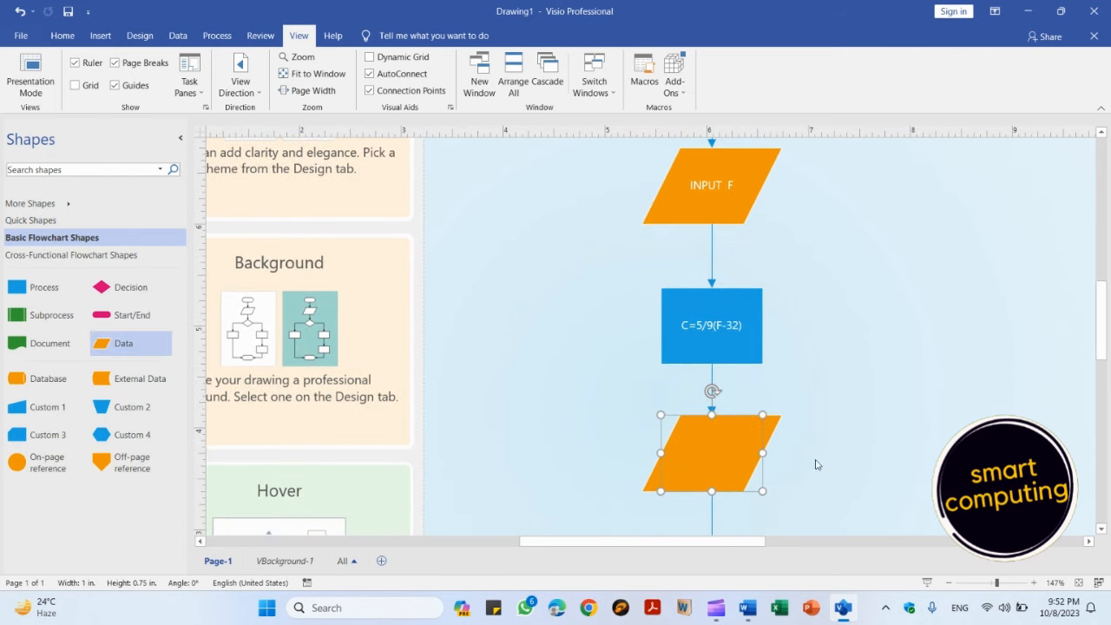
{"action": "scroll", "coordinate": [812, 391], "scroll_direction": "down", "scroll_amount": 3}
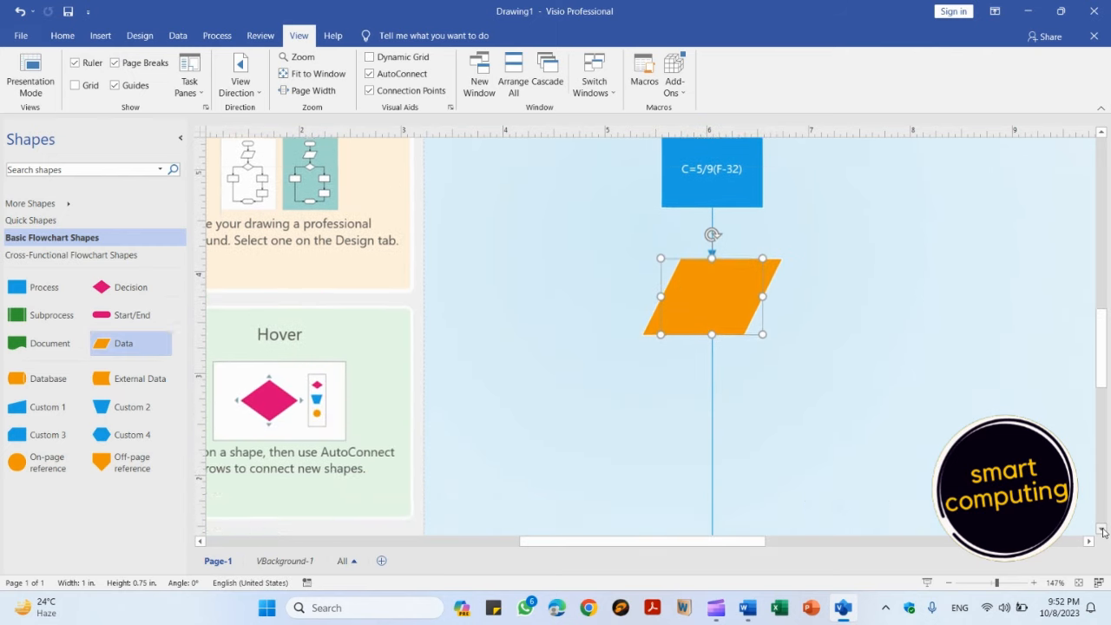
{"action": "left_click_drag", "start_coordinate": [722, 252], "coordinate": [718, 299]}
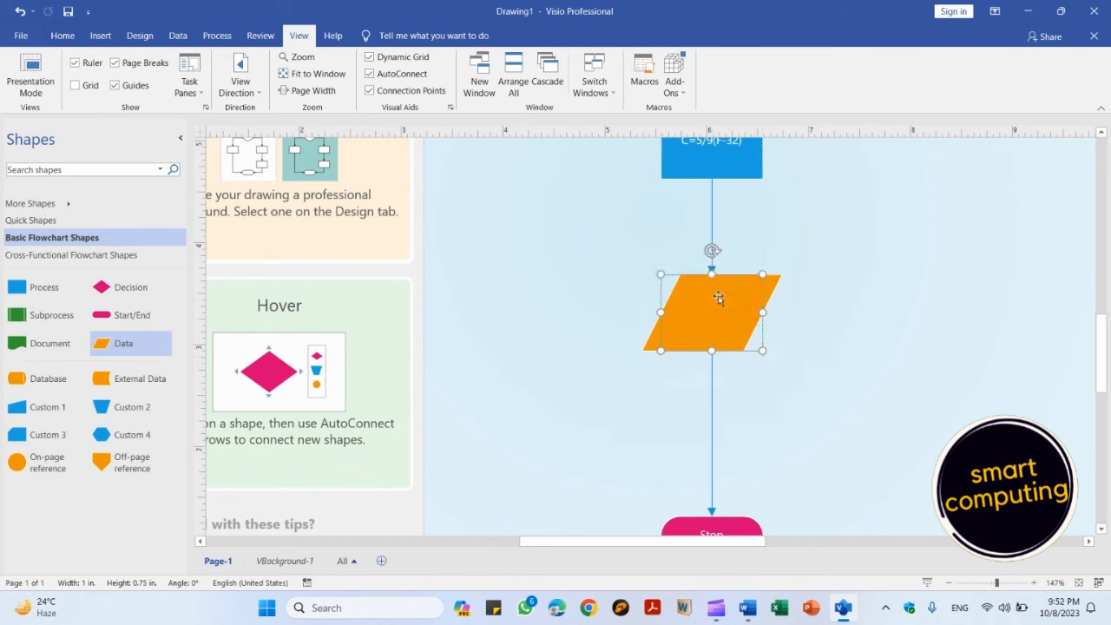
{"action": "left_click", "coordinate": [835, 344]}
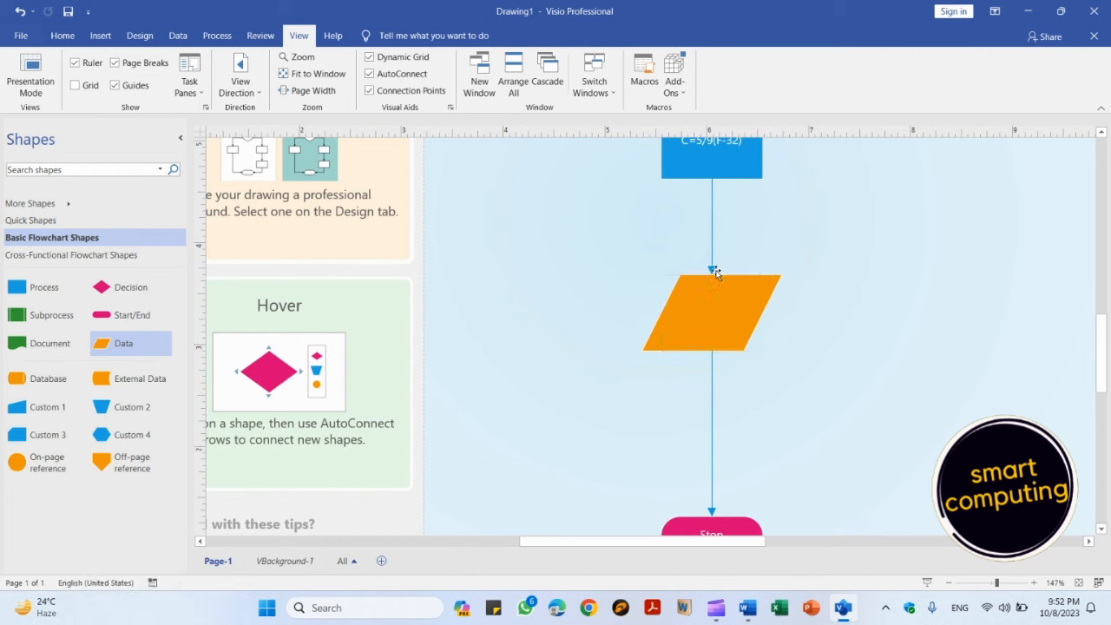
Label the new Data shape below the formula box OUTPUT C.
{"action": "left_click", "coordinate": [731, 295]}
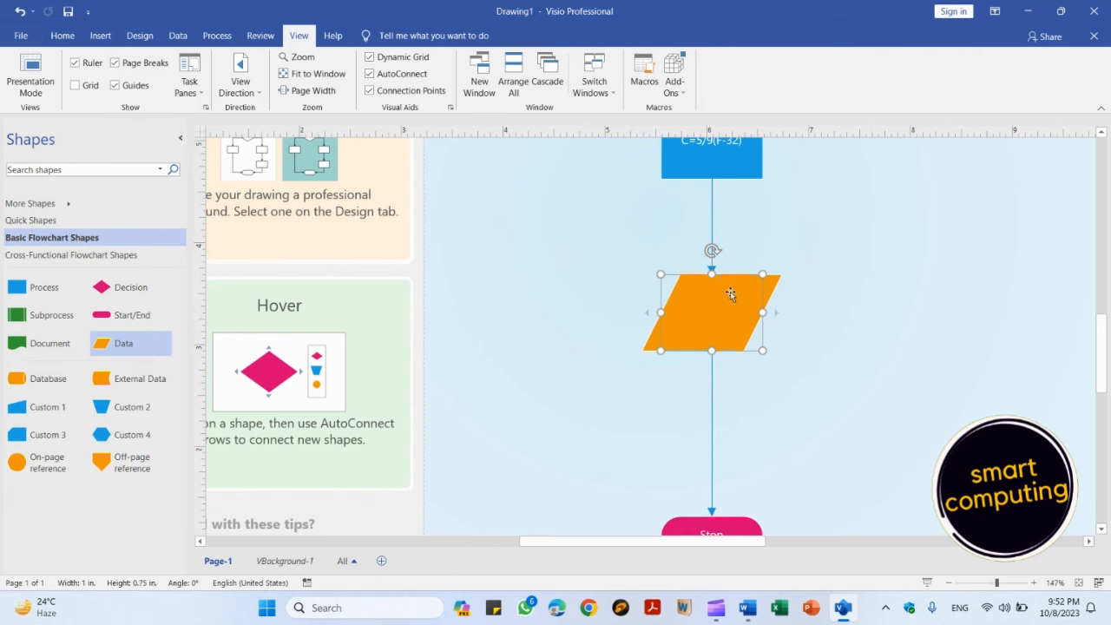
{"action": "right_click", "coordinate": [731, 294]}
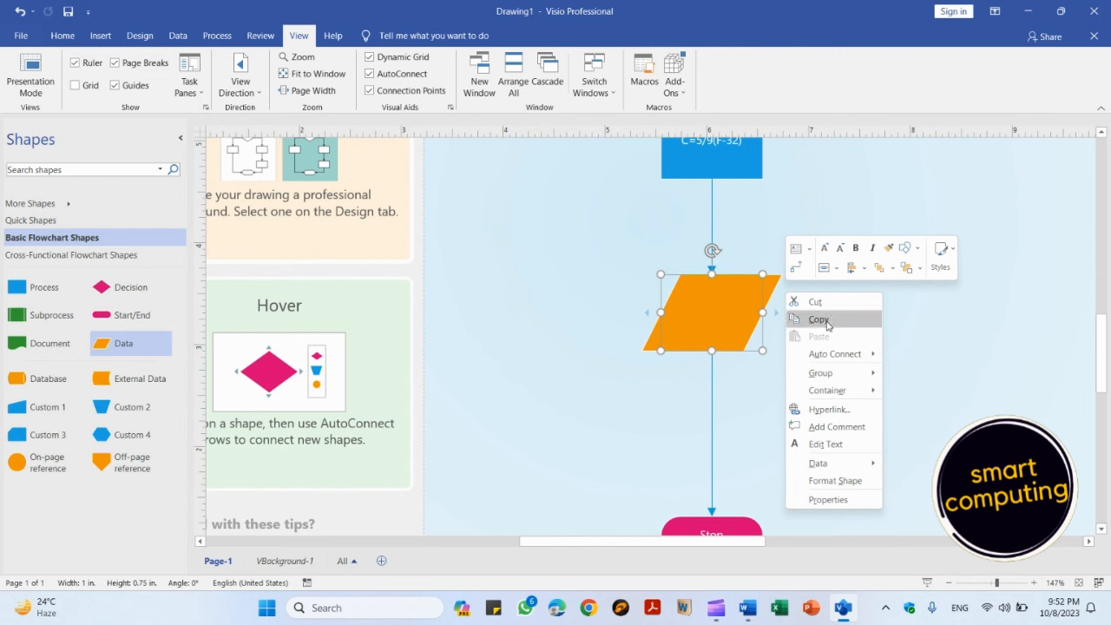
{"action": "left_click", "coordinate": [705, 312]}
{"action": "double_click", "coordinate": [704, 311]}
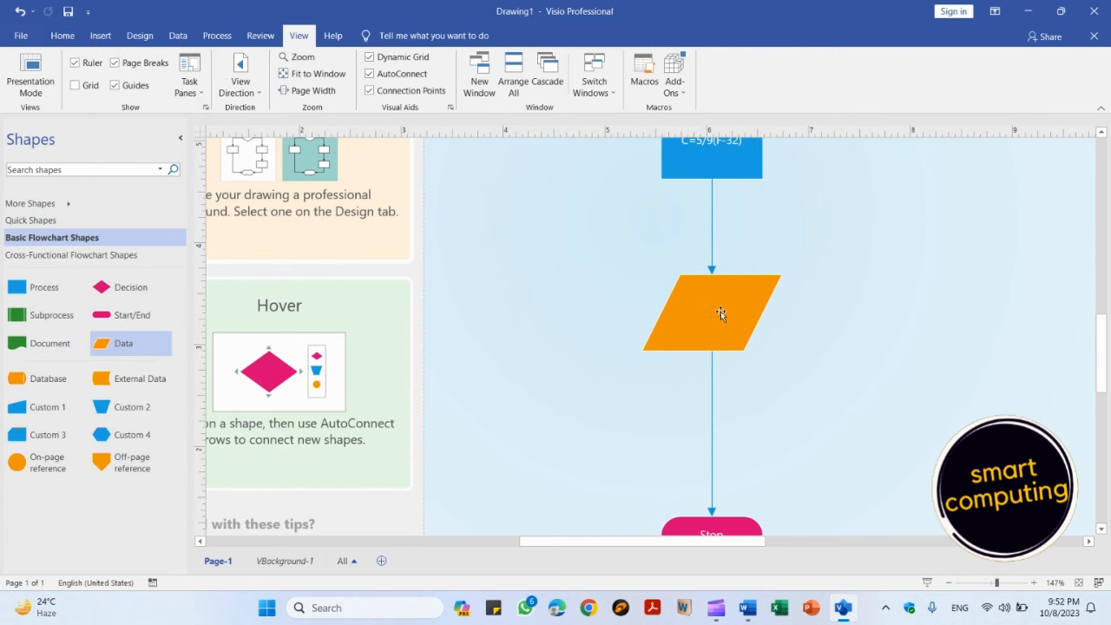
{"action": "double_click", "coordinate": [720, 310]}
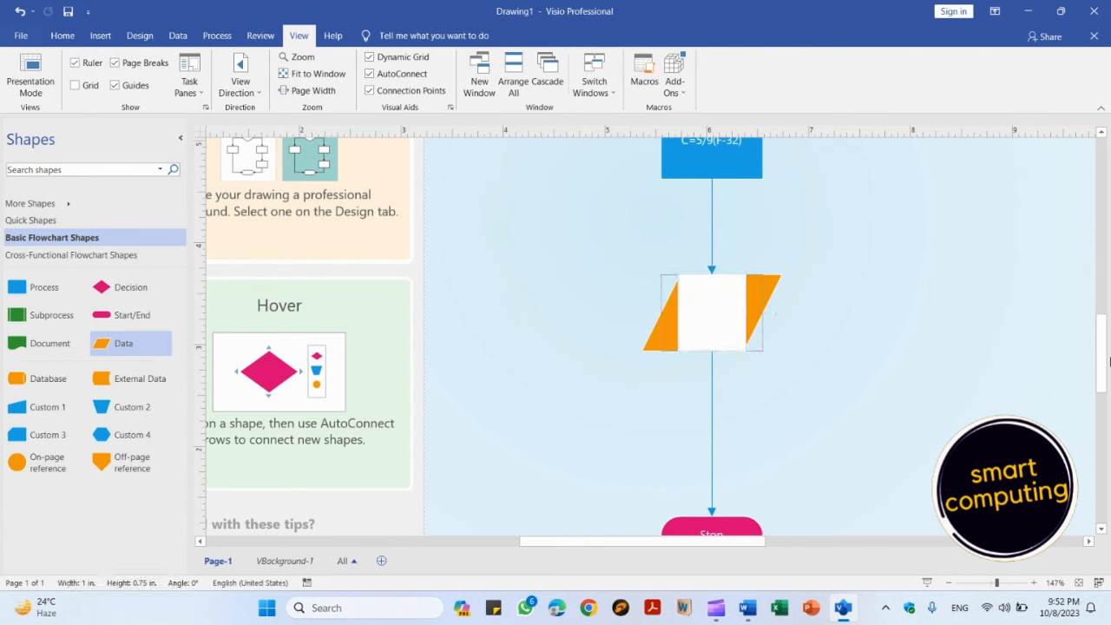
{"action": "type", "text": "OUTPUT C"}
{"action": "left_click", "coordinate": [889, 399]}
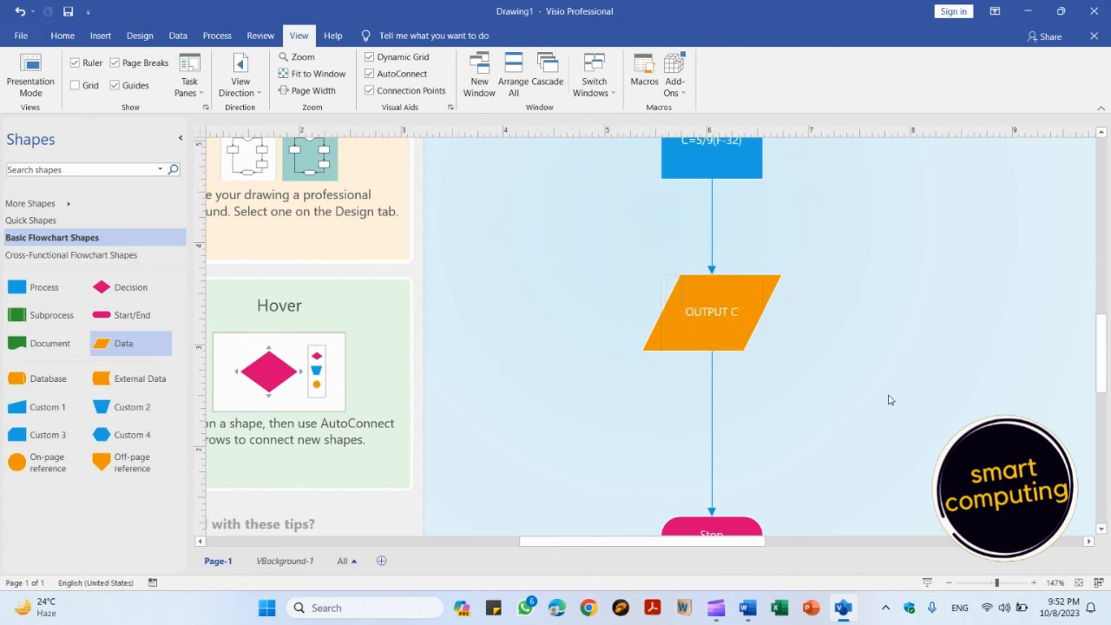
Move the OUTPUT C shape up closer to the formula box and the Stop shape up beneath OUTPUT C.
{"action": "left_click_drag", "start_coordinate": [745, 519], "coordinate": [745, 406]}
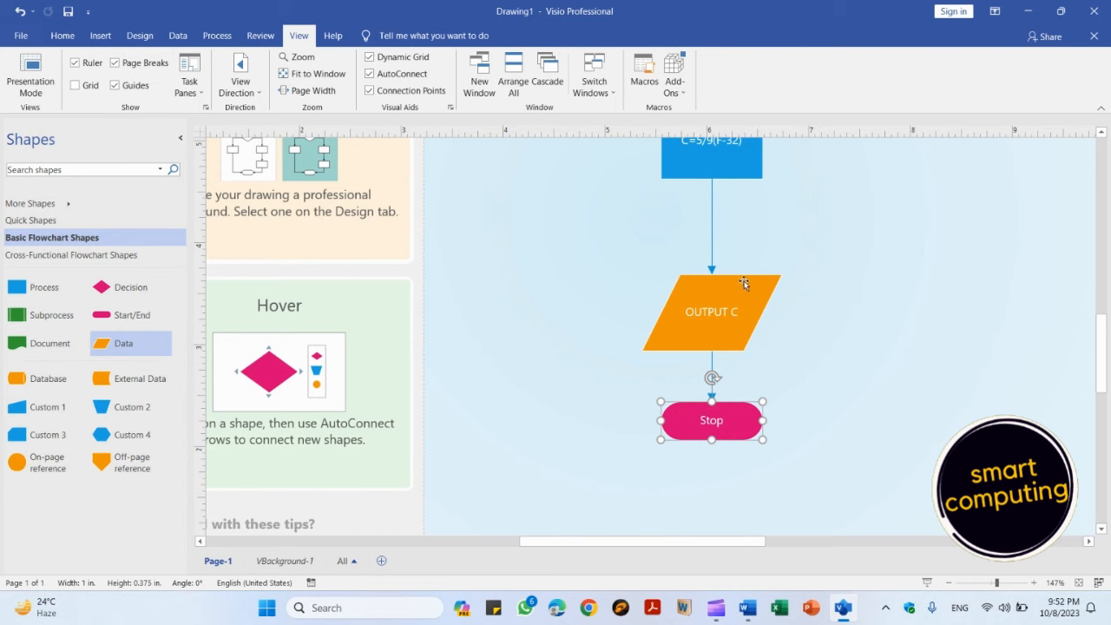
{"action": "left_click_drag", "start_coordinate": [744, 280], "coordinate": [744, 226]}
{"action": "left_click", "coordinate": [825, 321]}
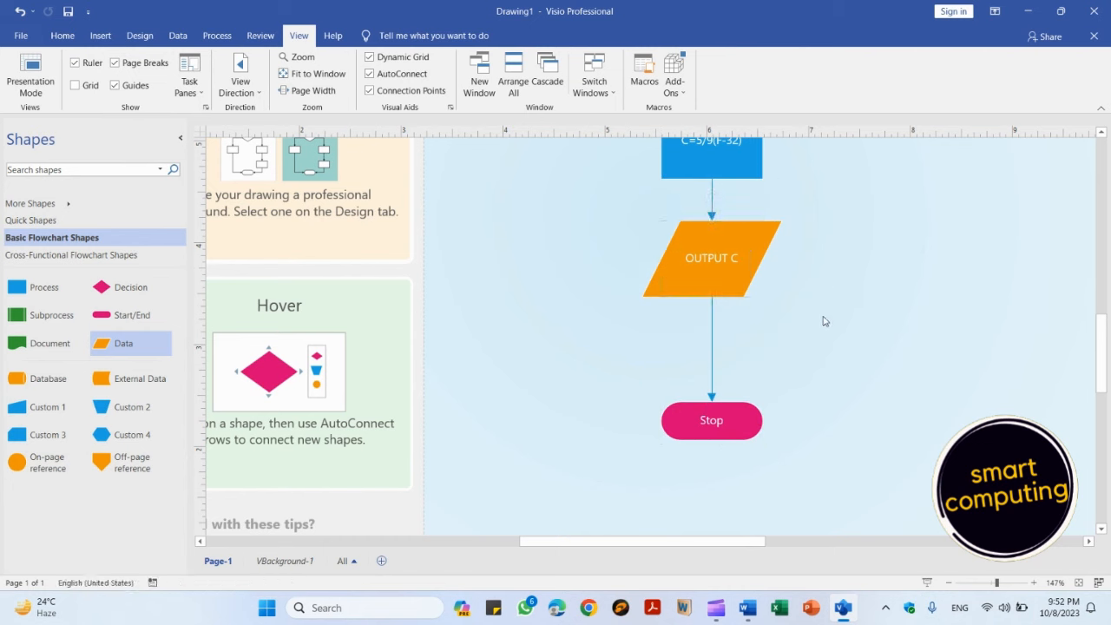
{"action": "left_click_drag", "start_coordinate": [753, 408], "coordinate": [755, 345]}
{"action": "left_click", "coordinate": [899, 349]}
{"action": "left_click_drag", "start_coordinate": [1107, 359], "coordinate": [1107, 319]}
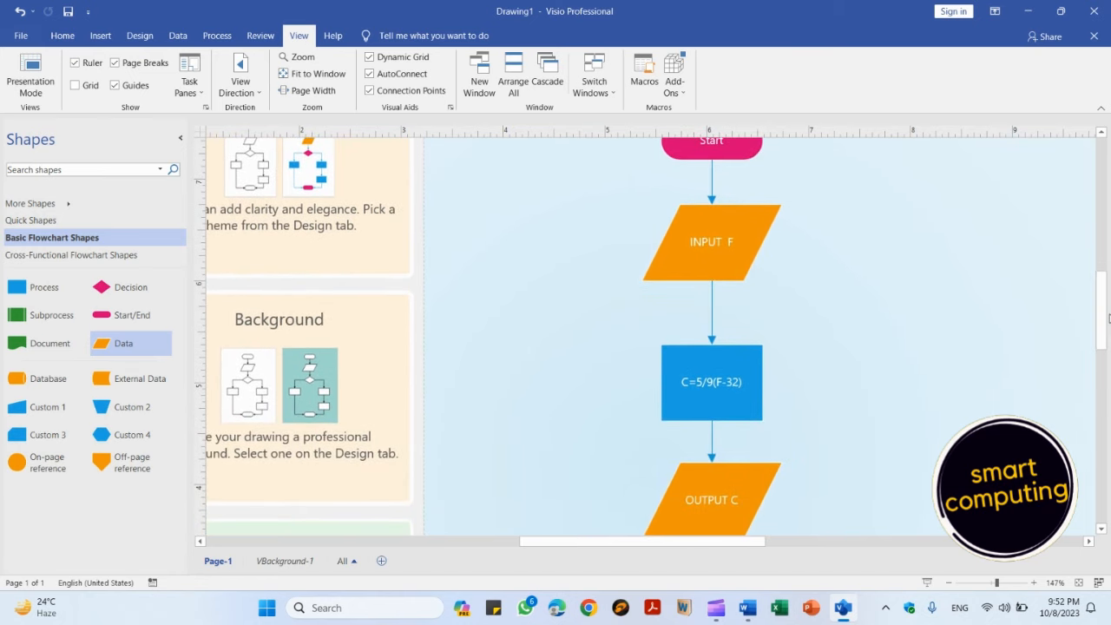
{"action": "left_click", "coordinate": [775, 213]}
{"action": "left_click", "coordinate": [838, 243]}
{"action": "key", "text": "ctrl+a"}
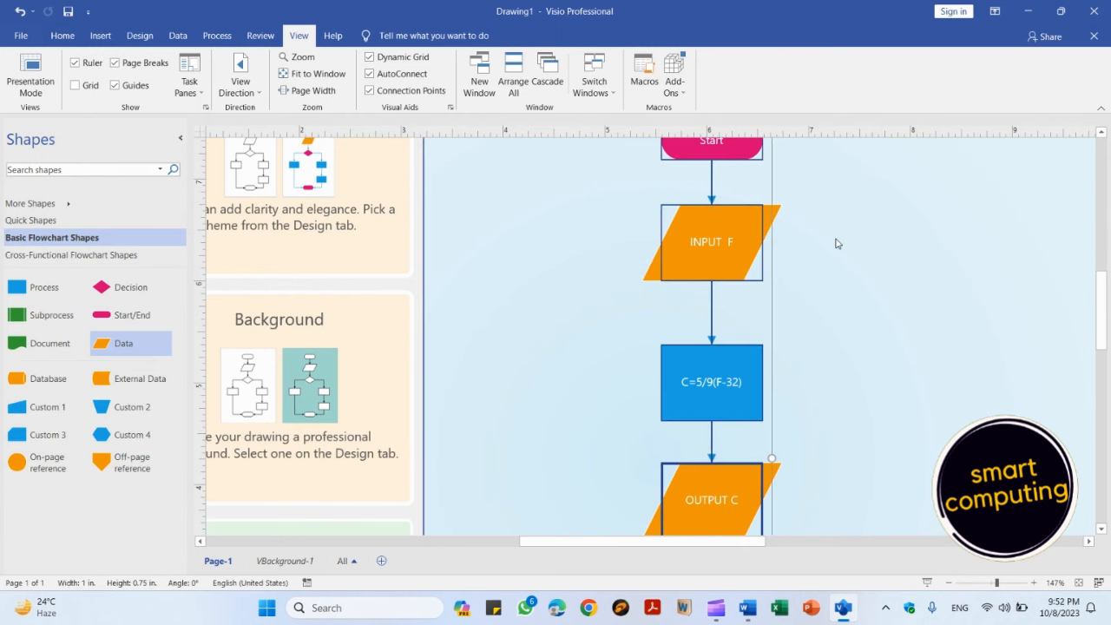
{"action": "left_click", "coordinate": [858, 283]}
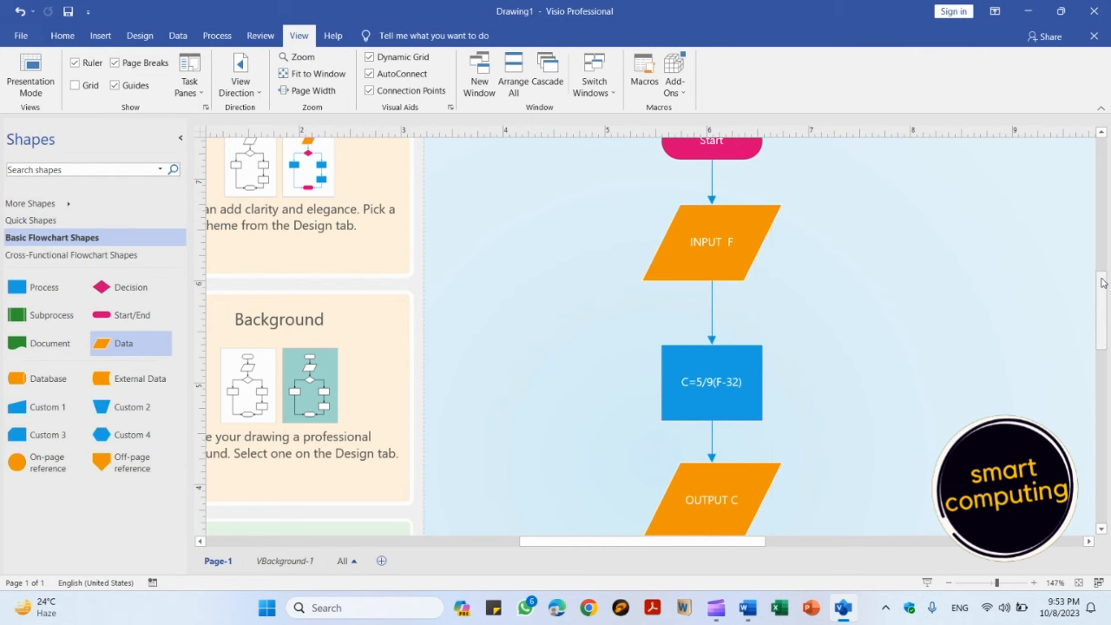
Delete the template's tips pane with the Theme and Background hints beside the flowchart.
{"action": "left_click_drag", "start_coordinate": [1101, 279], "coordinate": [1102, 241]}
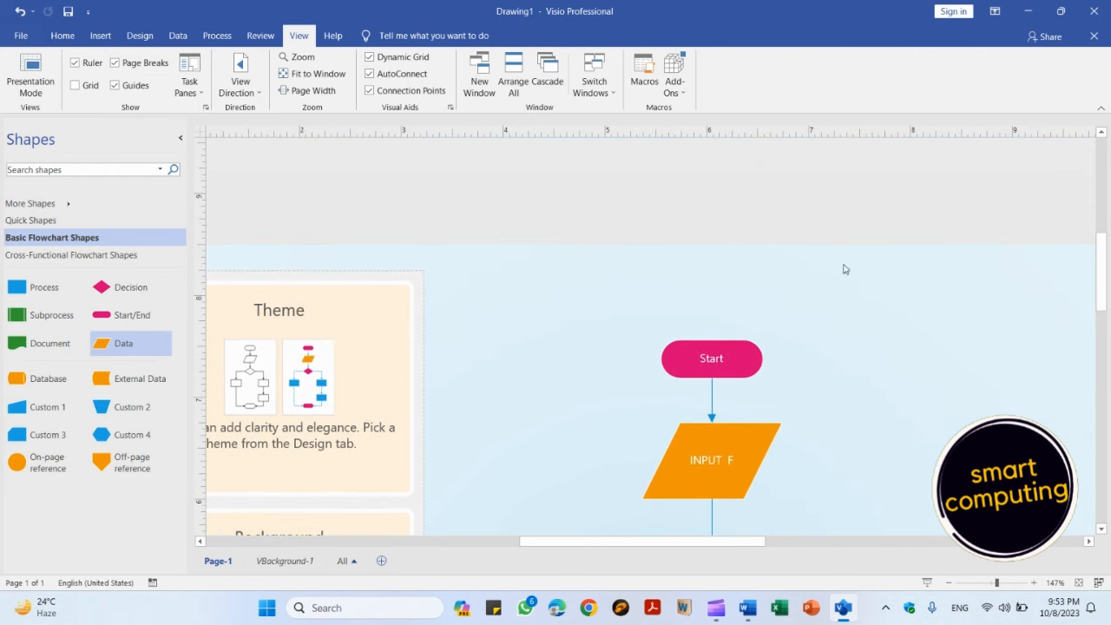
{"action": "left_click", "coordinate": [339, 298]}
{"action": "key", "text": "Delete"}
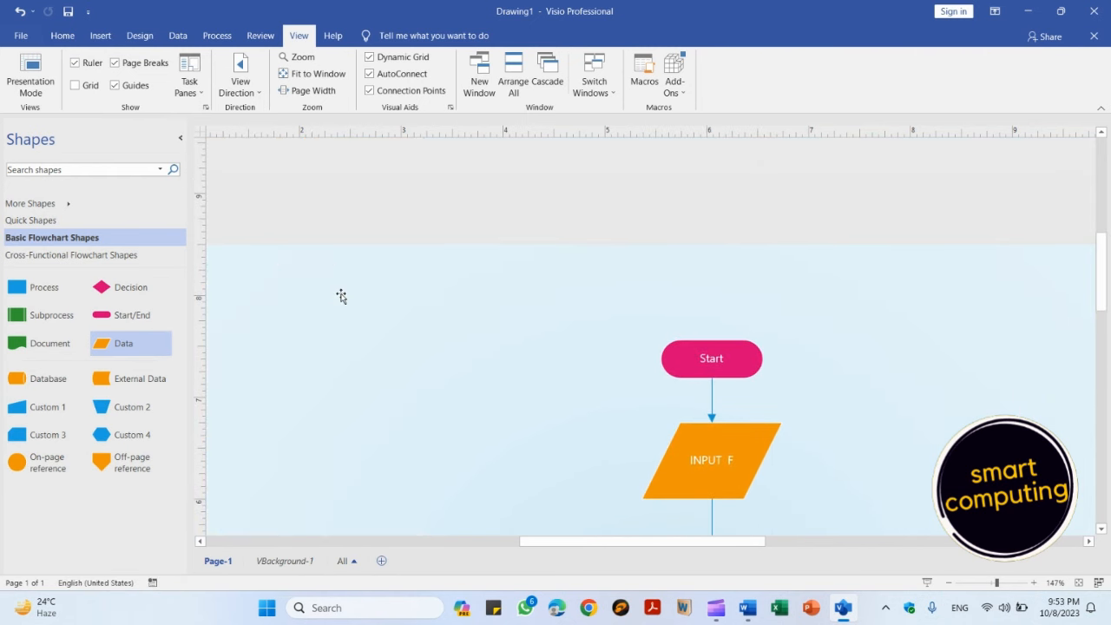
Select all the flowchart shapes and apply the theme with dark teal boxes, red Start and Stop shapes and a pink background.
{"action": "left_click", "coordinate": [950, 582]}
{"action": "left_click", "coordinate": [949, 582]}
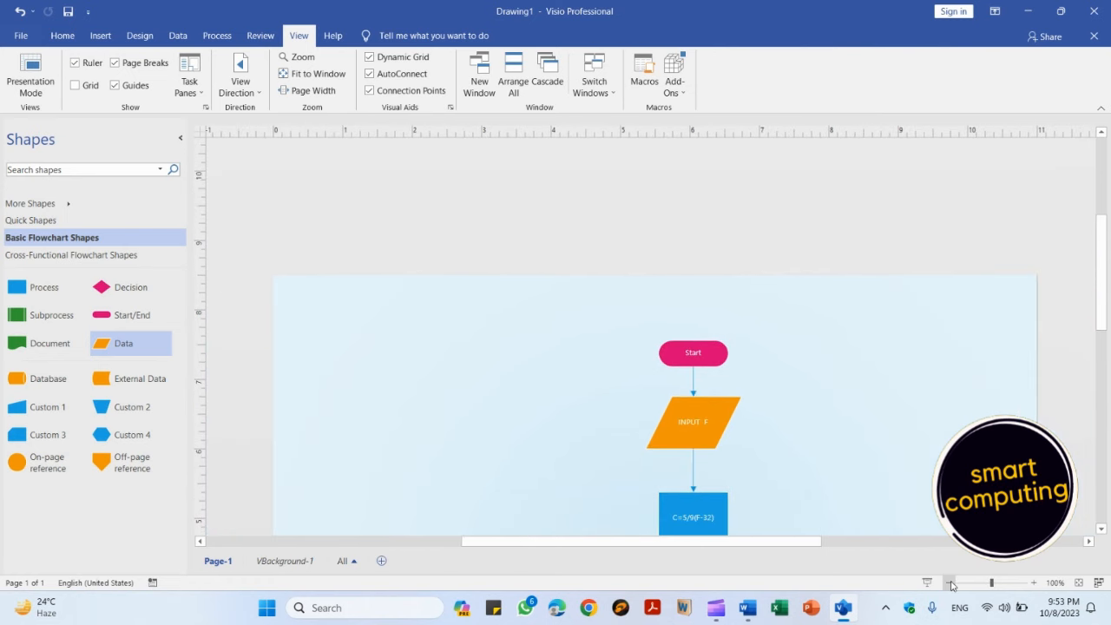
{"action": "left_click", "coordinate": [716, 352]}
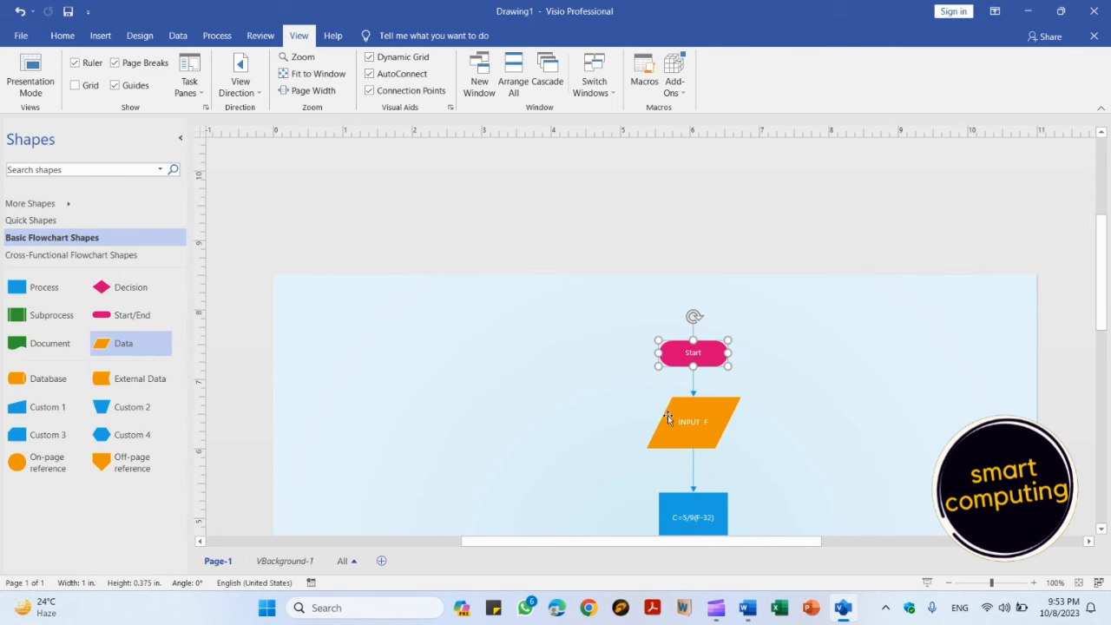
{"action": "left_click", "coordinate": [771, 359]}
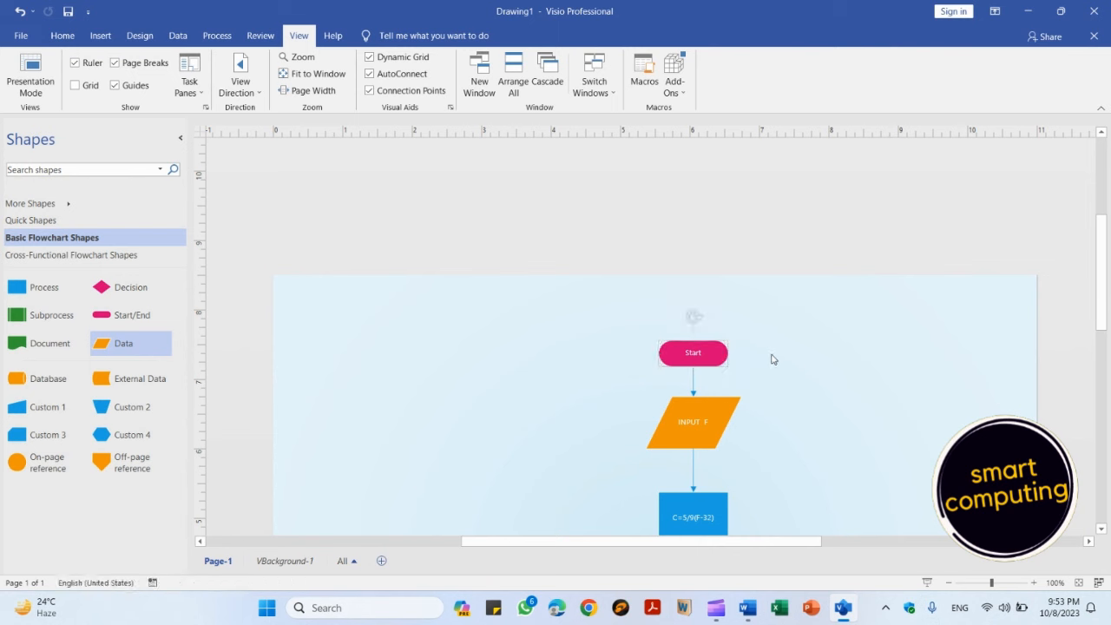
{"action": "left_click", "coordinate": [710, 353]}
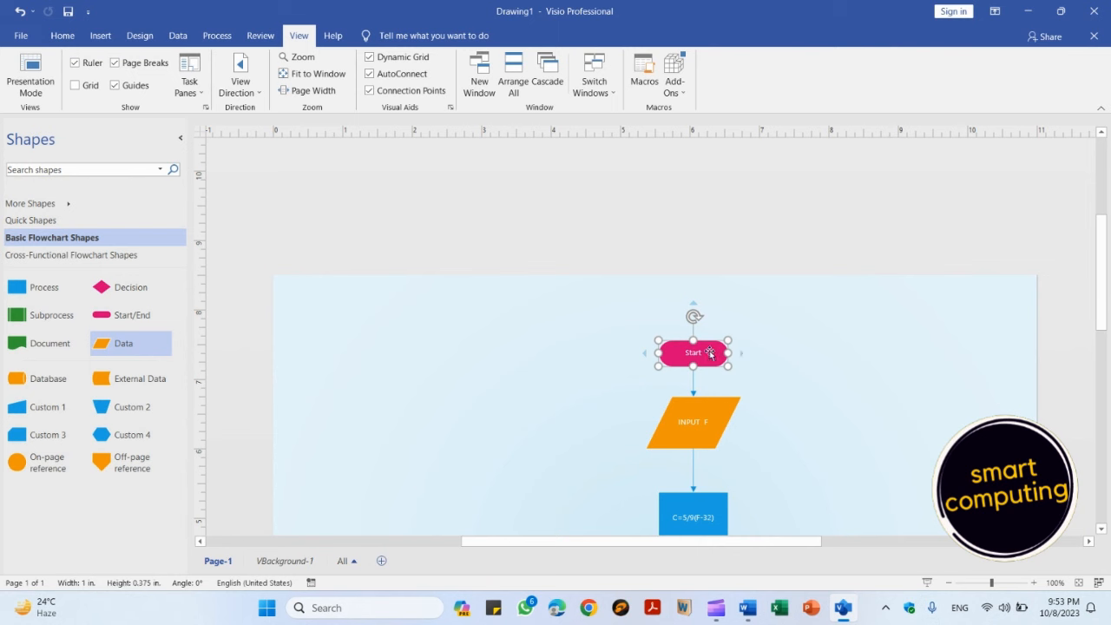
{"action": "key", "text": "ctrl+a"}
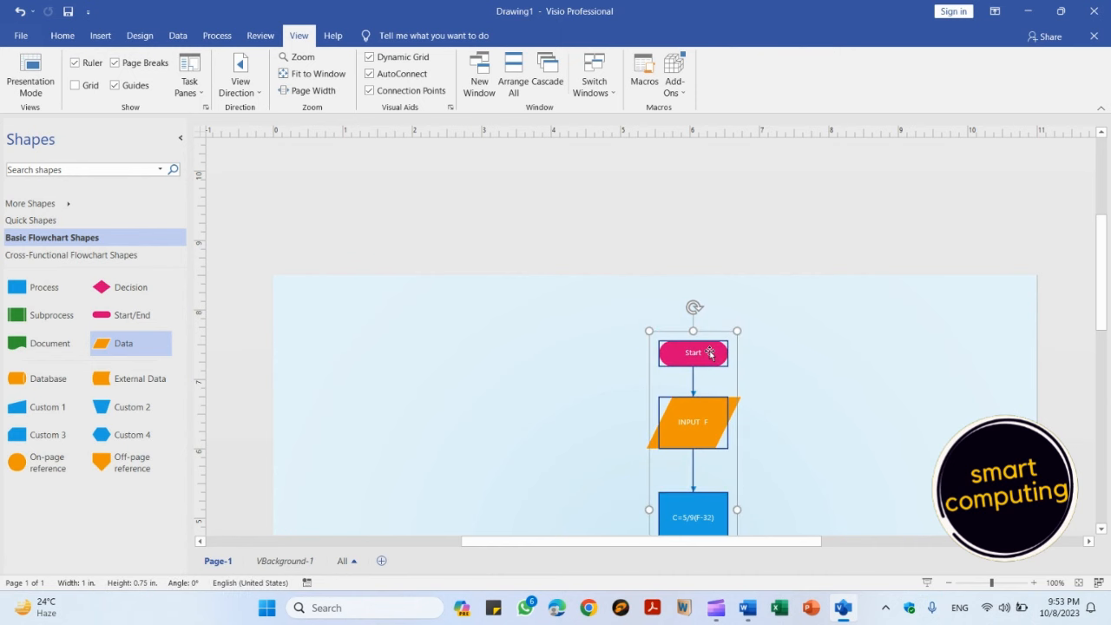
{"action": "left_click", "coordinate": [141, 36]}
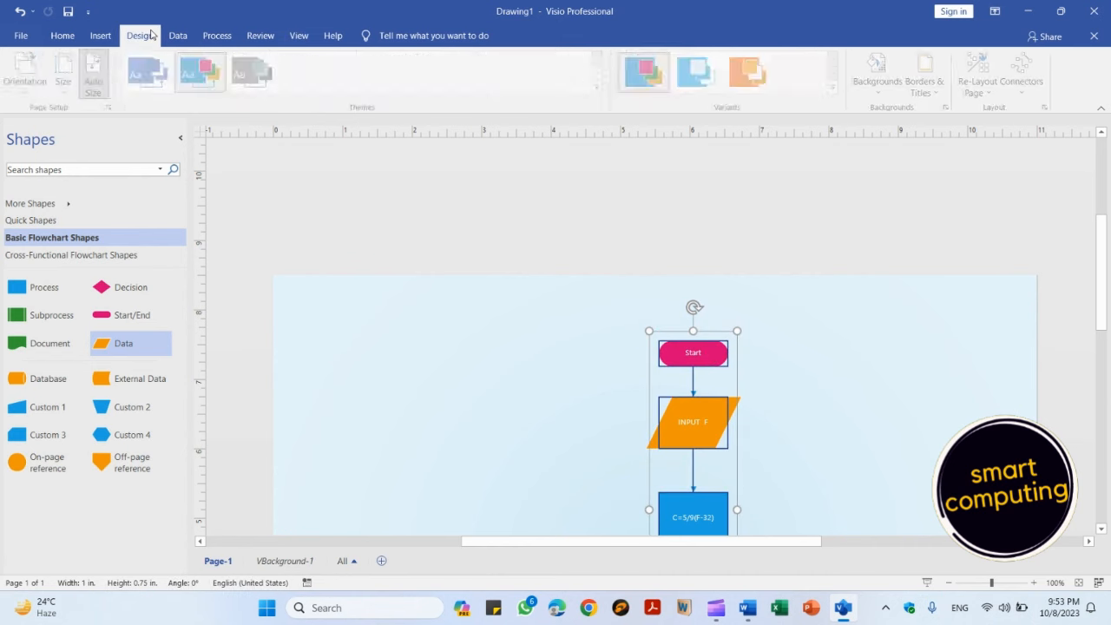
{"action": "left_click", "coordinate": [199, 70]}
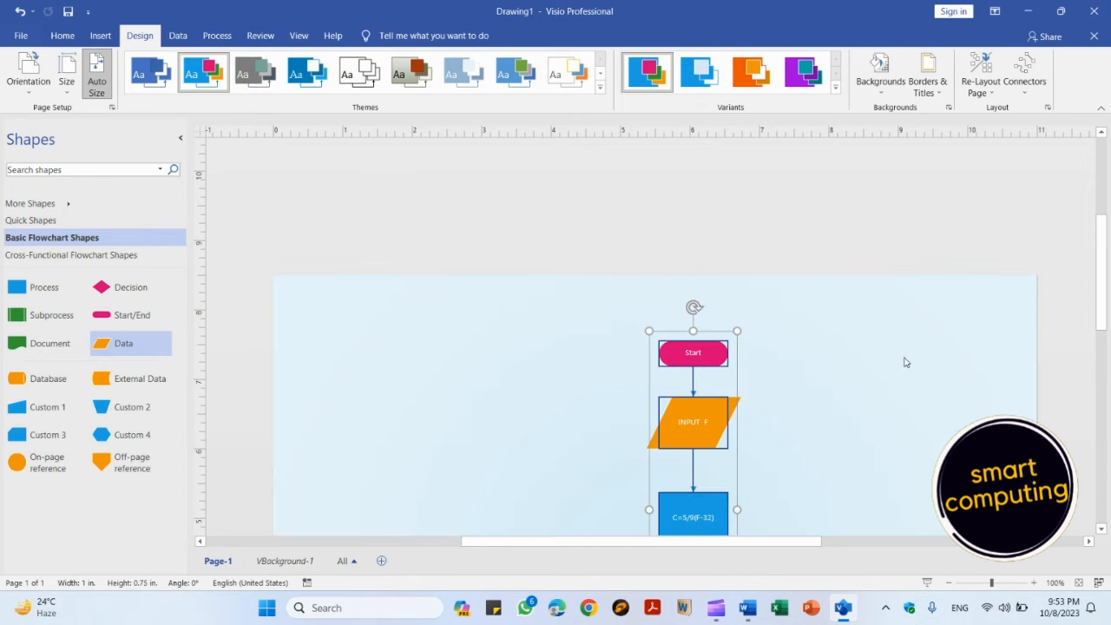
{"action": "left_click", "coordinate": [1100, 528]}
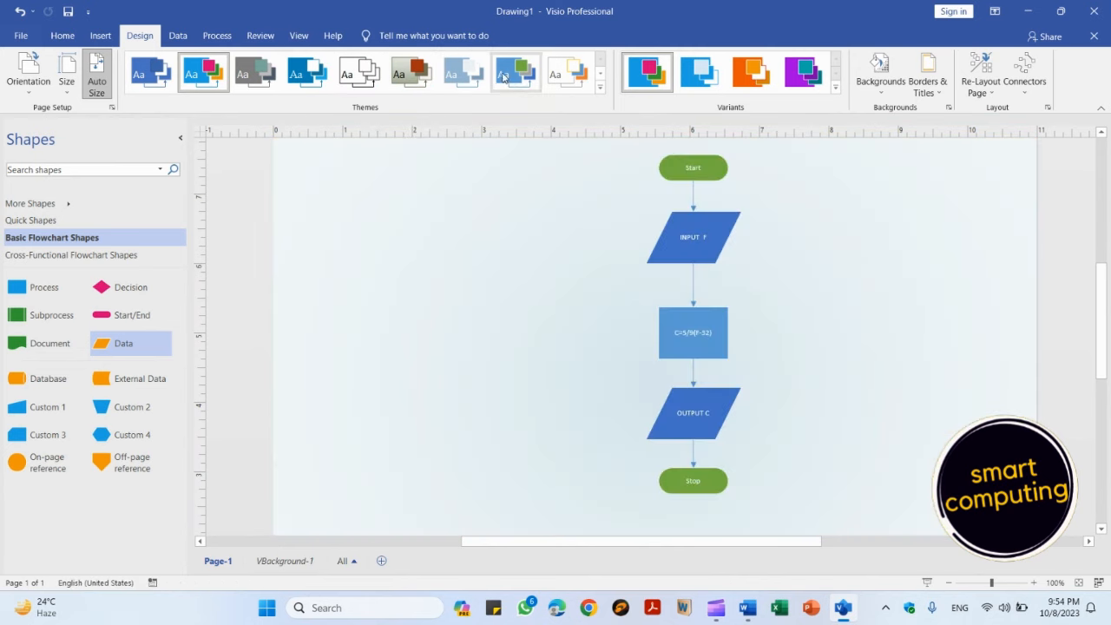
{"action": "left_click", "coordinate": [600, 73]}
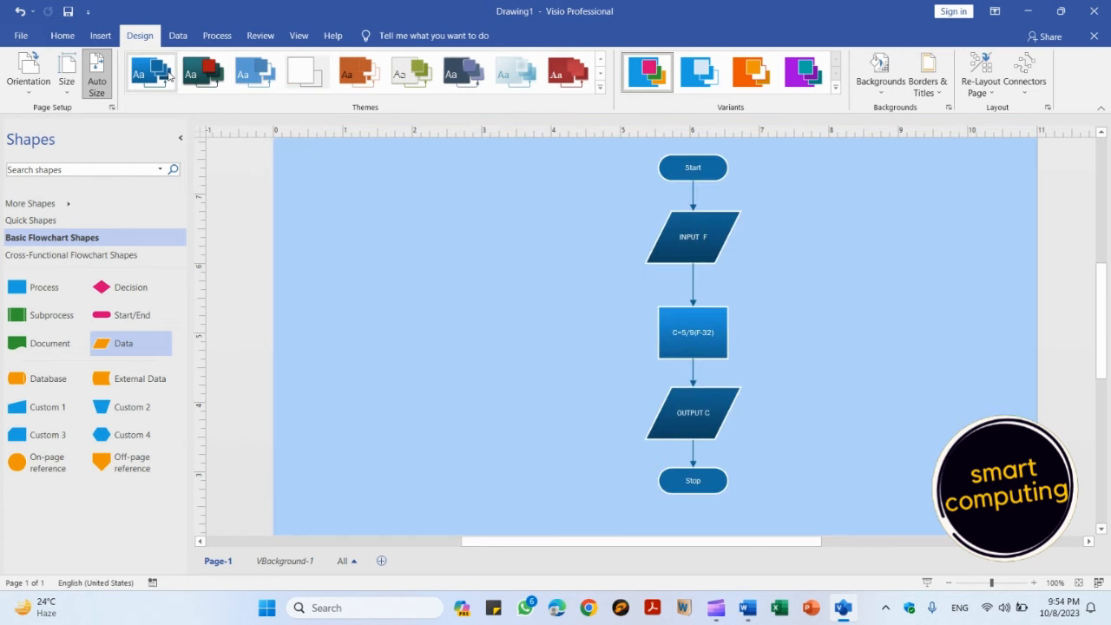
{"action": "left_click", "coordinate": [207, 82]}
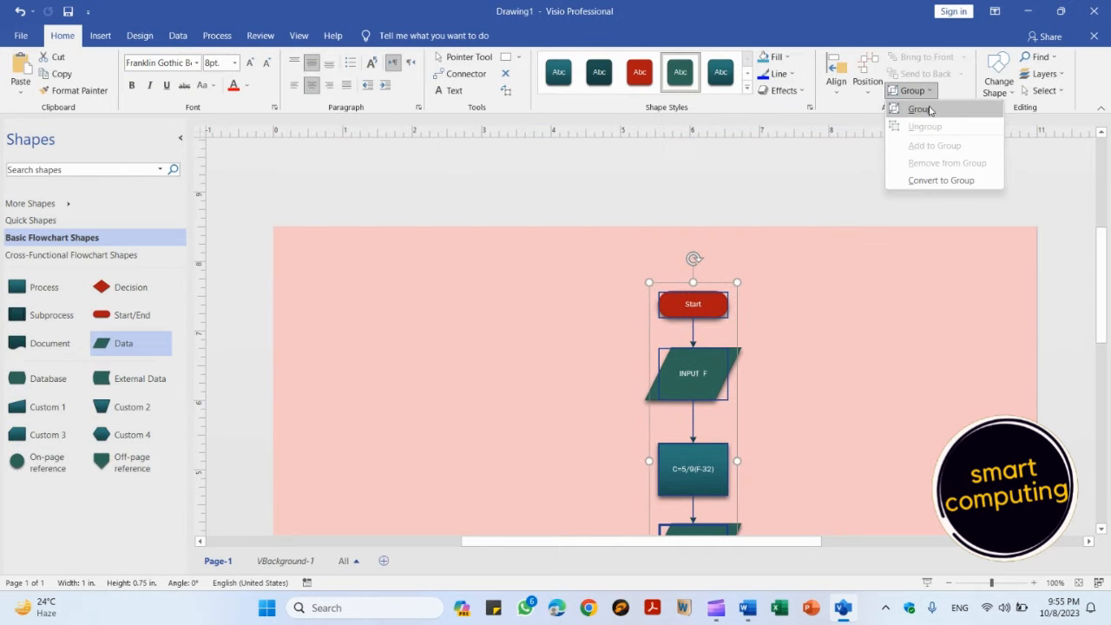
Group all the flowchart shapes into a single object and copy the group.
{"action": "left_click", "coordinate": [930, 110]}
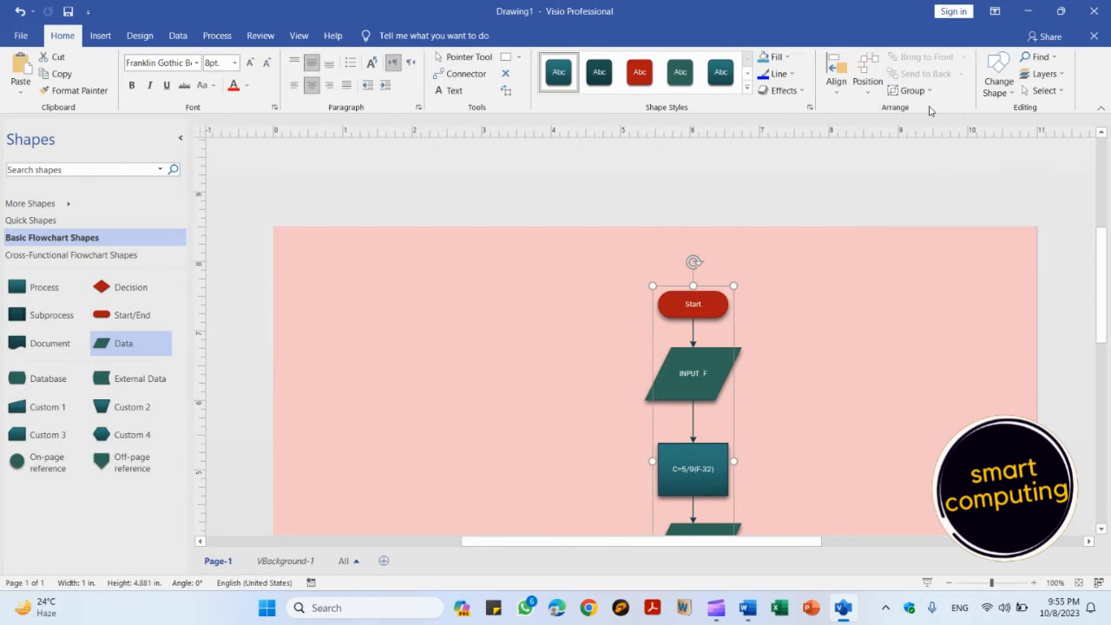
{"action": "right_click", "coordinate": [708, 337]}
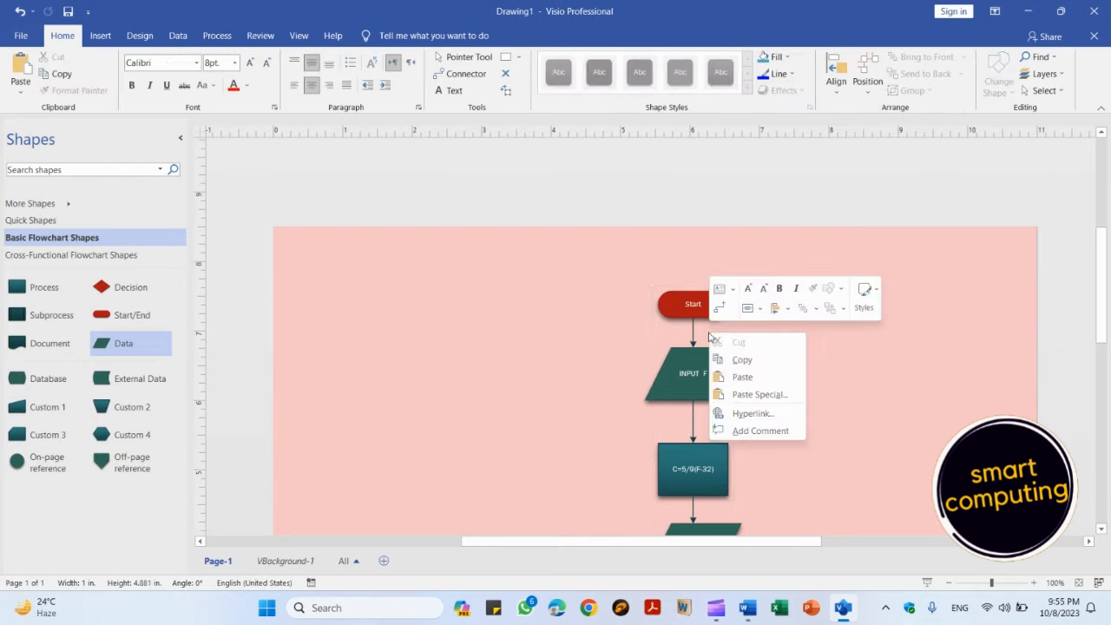
{"action": "right_click", "coordinate": [684, 357]}
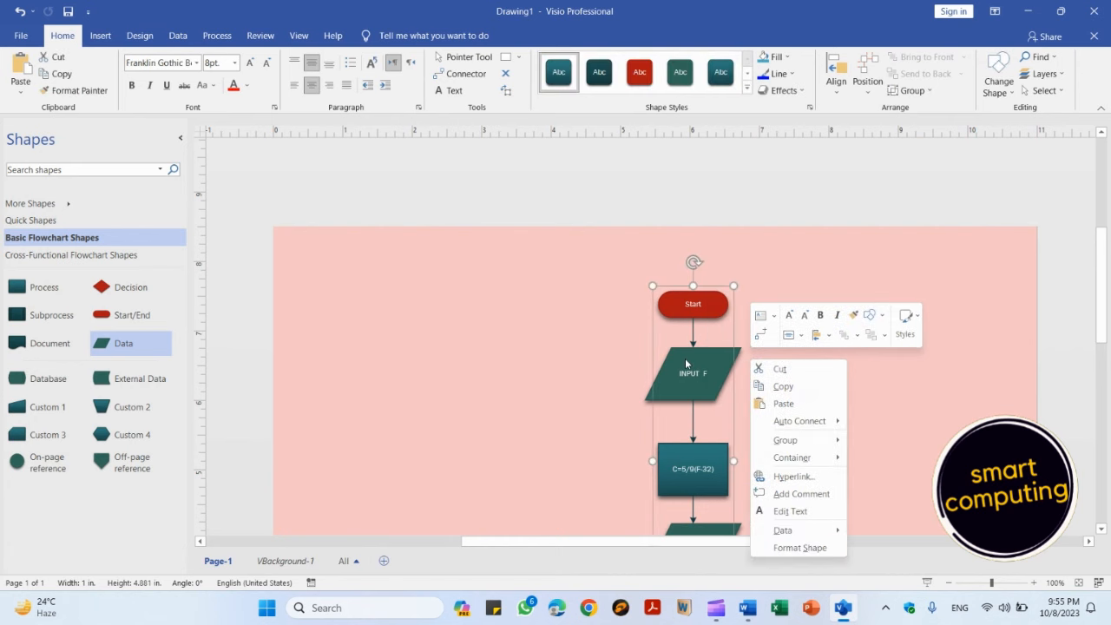
{"action": "left_click", "coordinate": [775, 386]}
Switch to the Word document and replace the flowchart with the extra blank parallelogram above Start with the copied group.
{"action": "left_click", "coordinate": [1026, 10]}
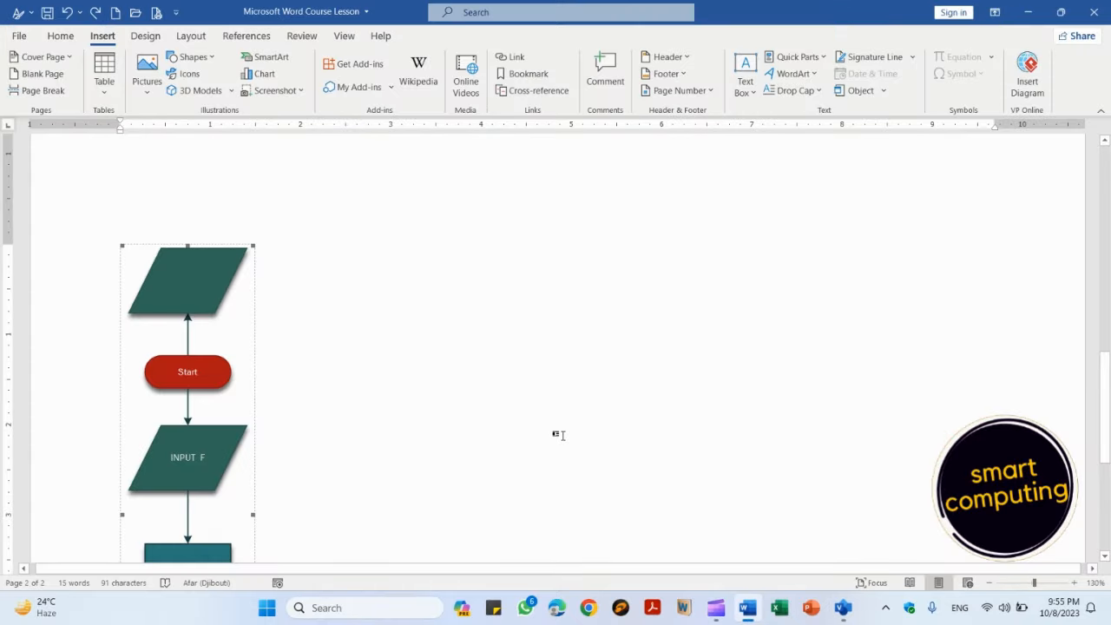
{"action": "key", "text": "Delete"}
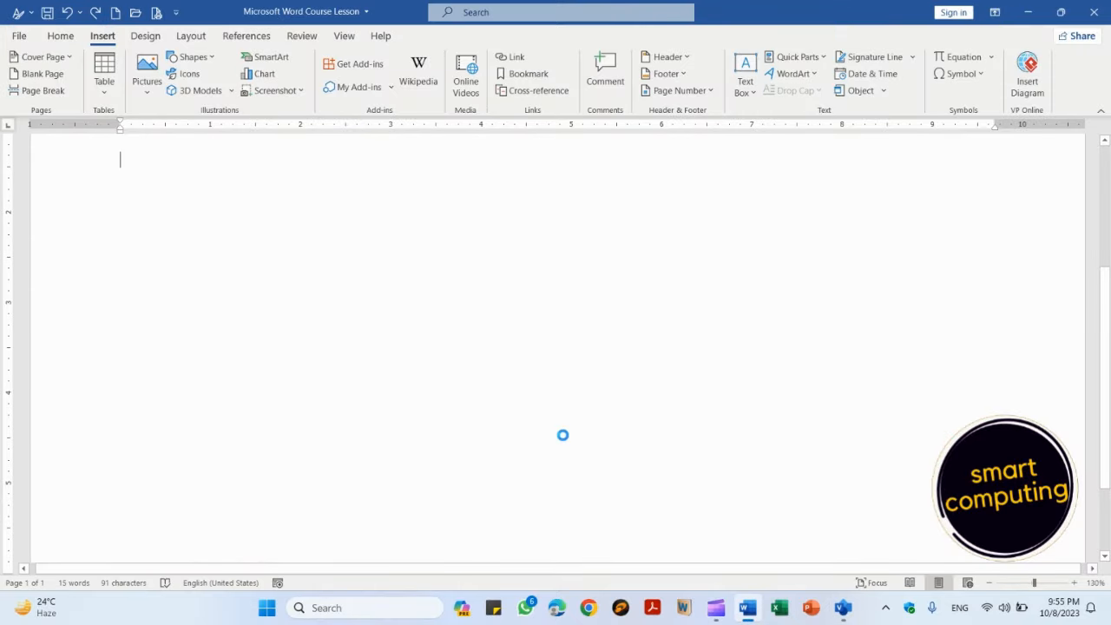
{"action": "key", "text": "ctrl+v"}
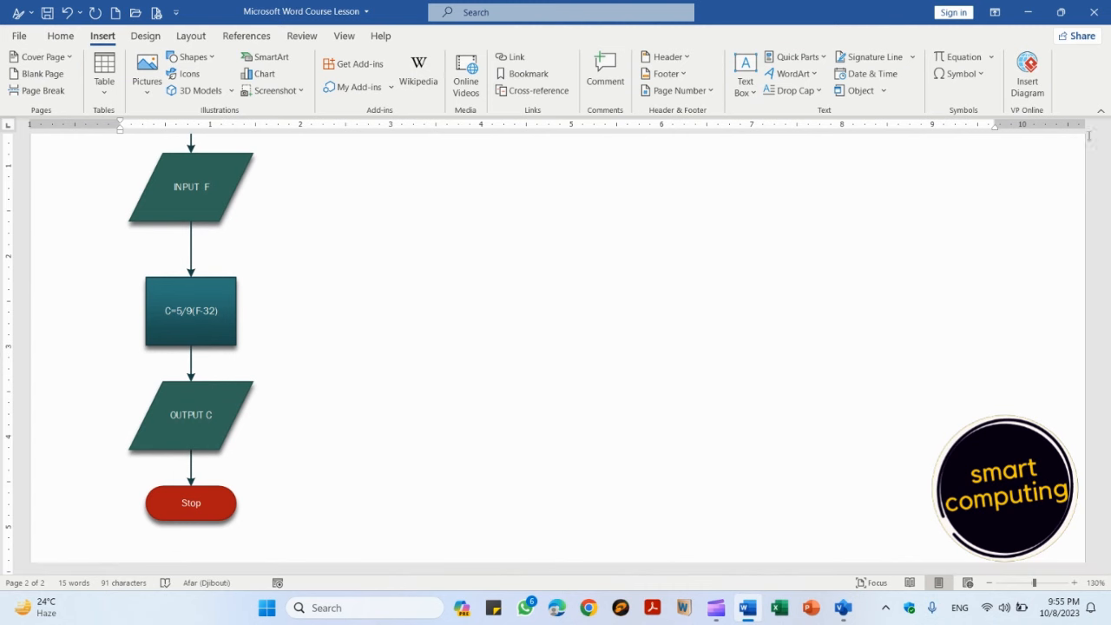
Enlarge the pasted flowchart proportionally to about 2.6 inches wide and deselect it.
{"action": "left_click", "coordinate": [1103, 140]}
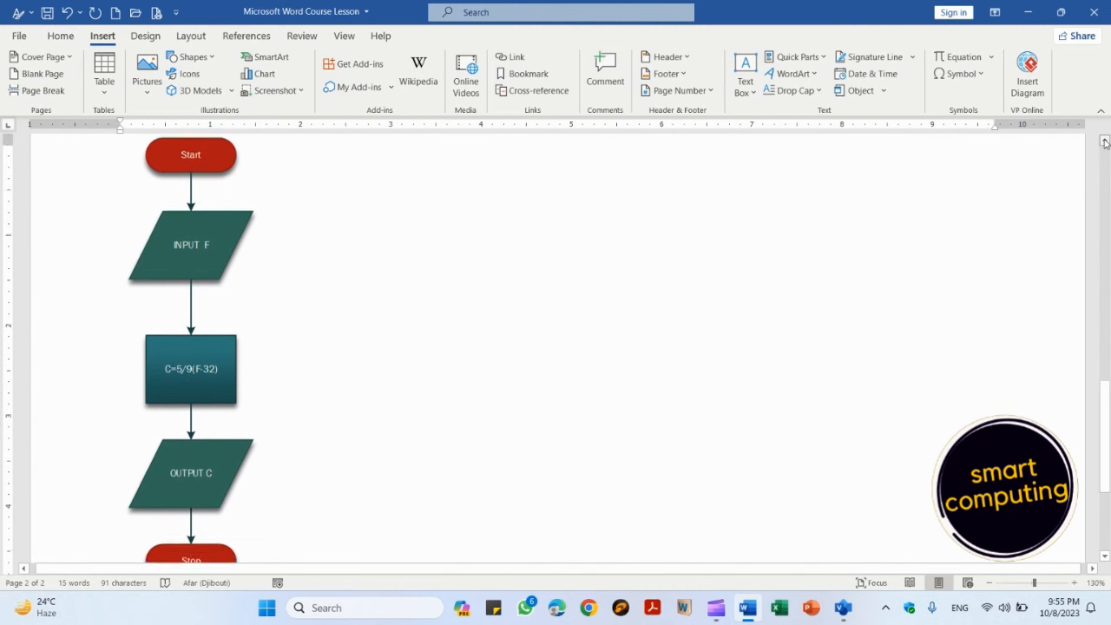
{"action": "left_click", "coordinate": [1104, 141]}
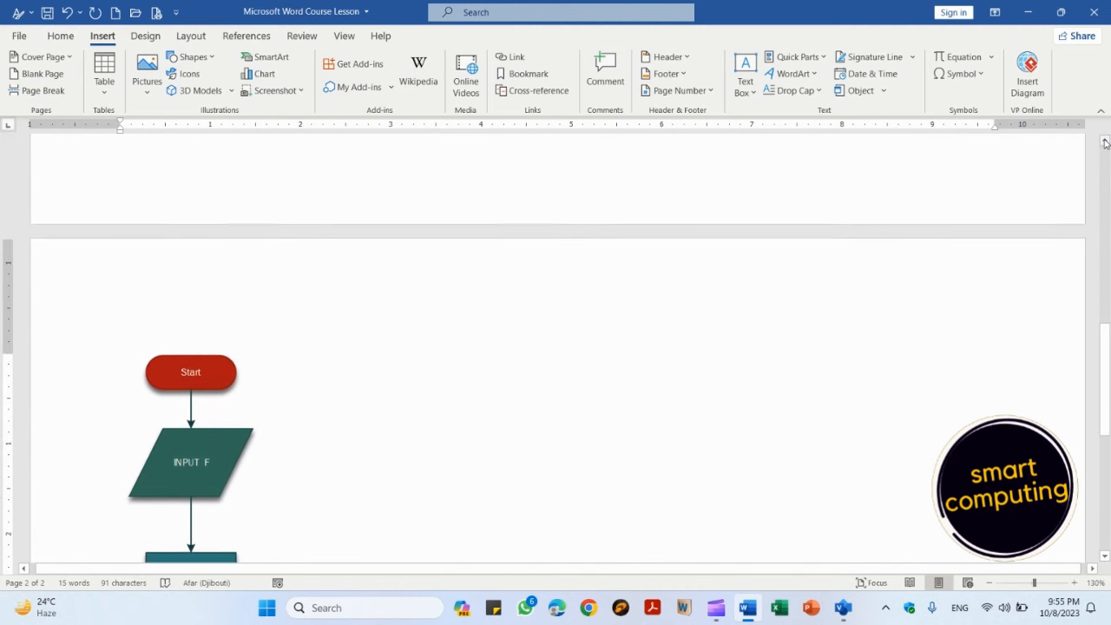
{"action": "left_click", "coordinate": [1103, 557]}
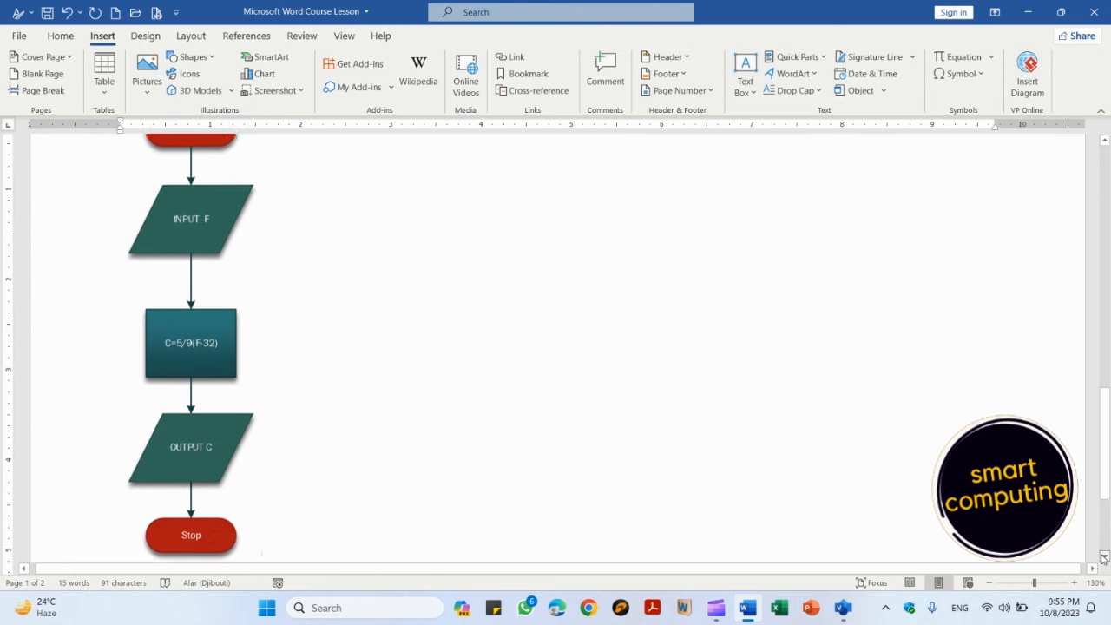
{"action": "left_click", "coordinate": [1104, 557]}
{"action": "left_click", "coordinate": [210, 191]}
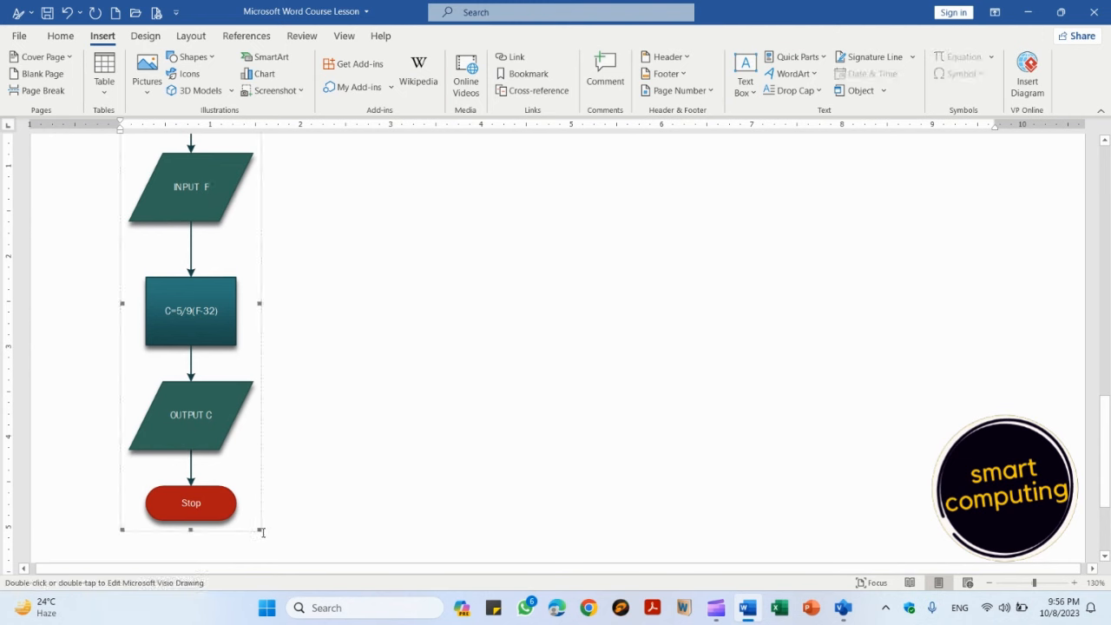
{"action": "left_click_drag", "start_coordinate": [257, 530], "coordinate": [355, 521]}
{"action": "left_click", "coordinate": [481, 379]}
{"action": "scroll", "coordinate": [946, 359], "scroll_direction": "down", "scroll_amount": 3}
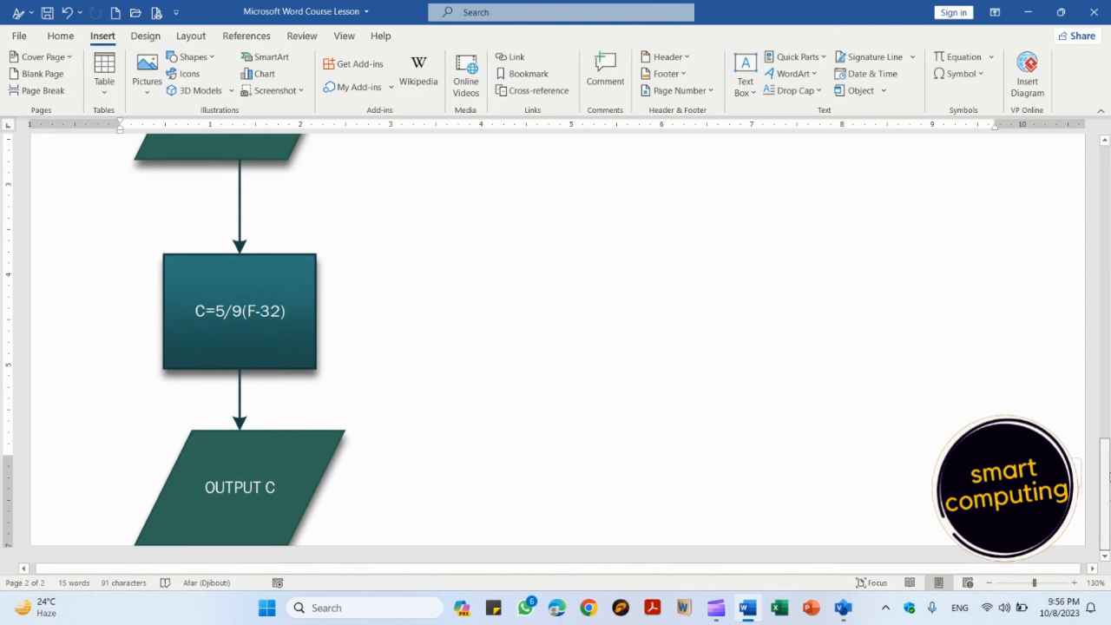